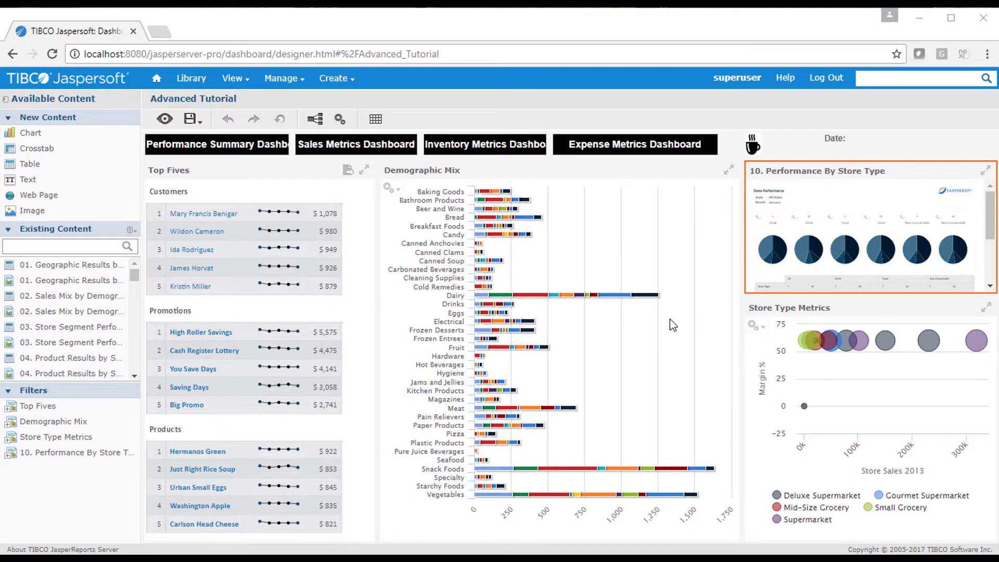
# Enable text hyperlinks with Open new page, targeting 2. Performance Summary Dashboard from the repository
pyautogui.doubleClick(235, 150)
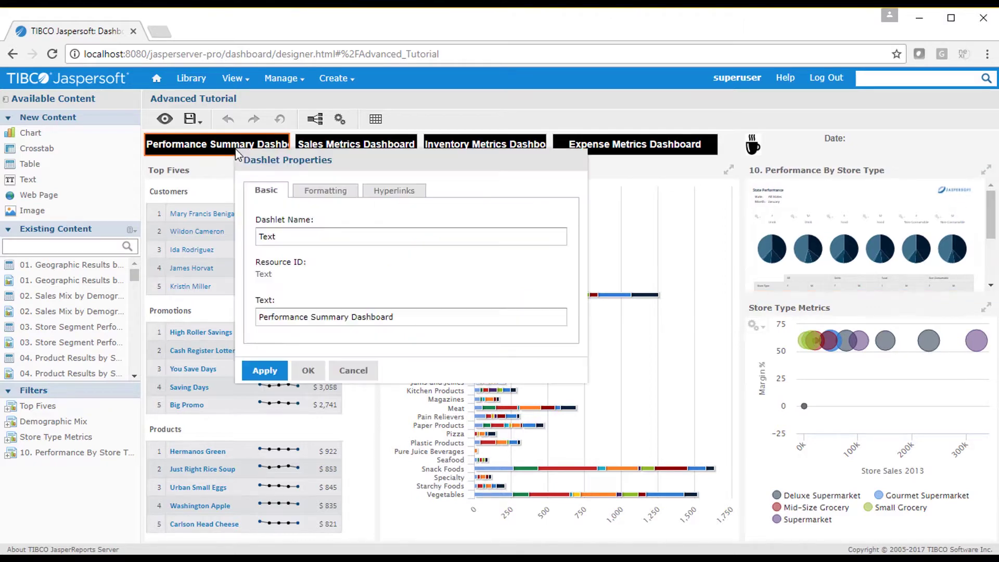
pyautogui.click(380, 198)
pyautogui.click(260, 237)
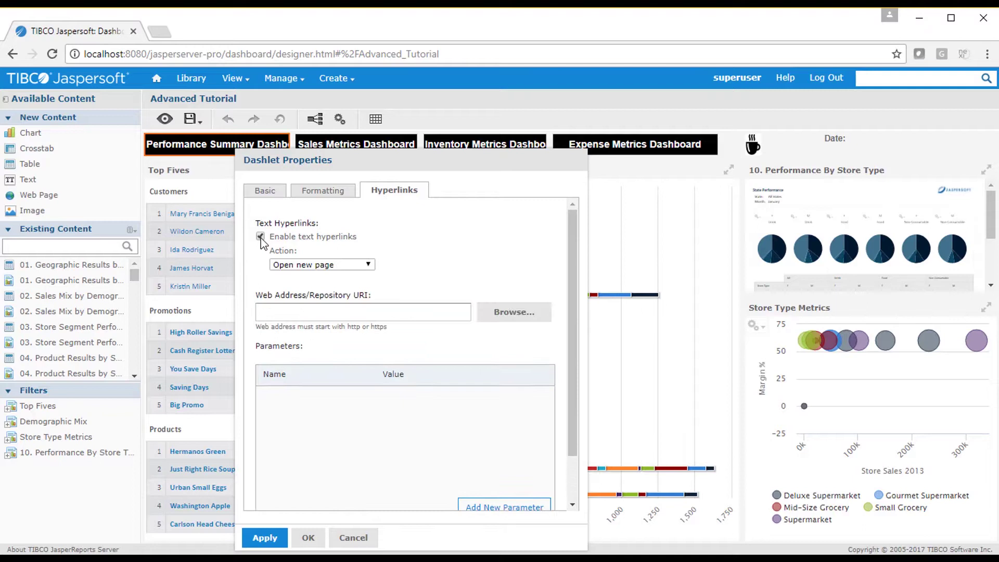
pyautogui.click(368, 265)
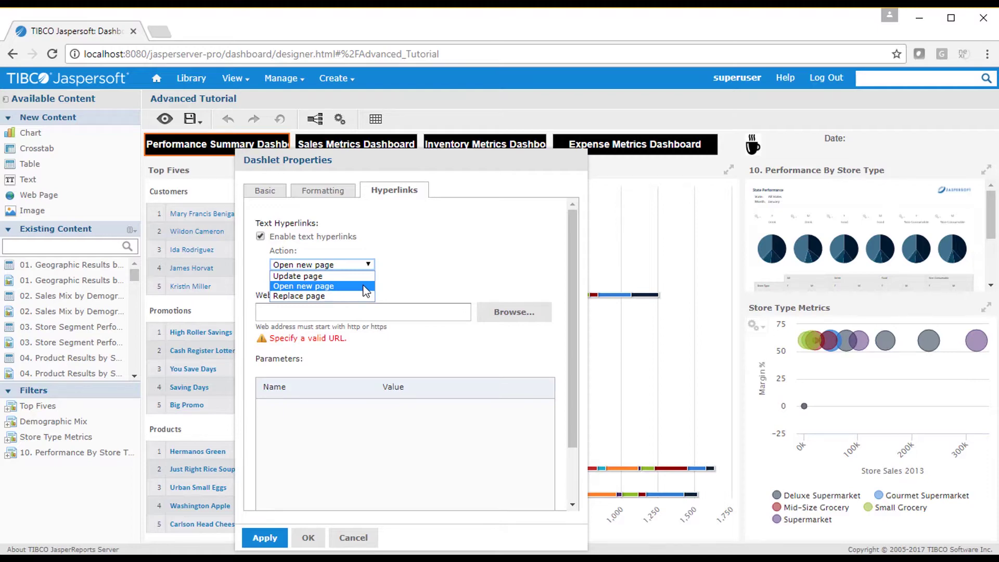
pyautogui.click(366, 286)
pyautogui.click(499, 312)
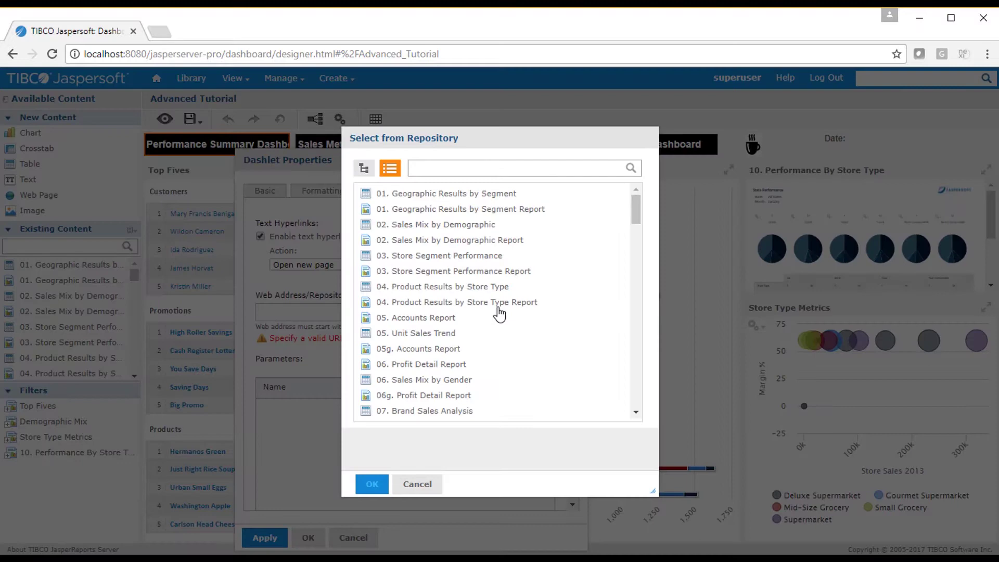
pyautogui.click(515, 168)
pyautogui.write('Performance ')
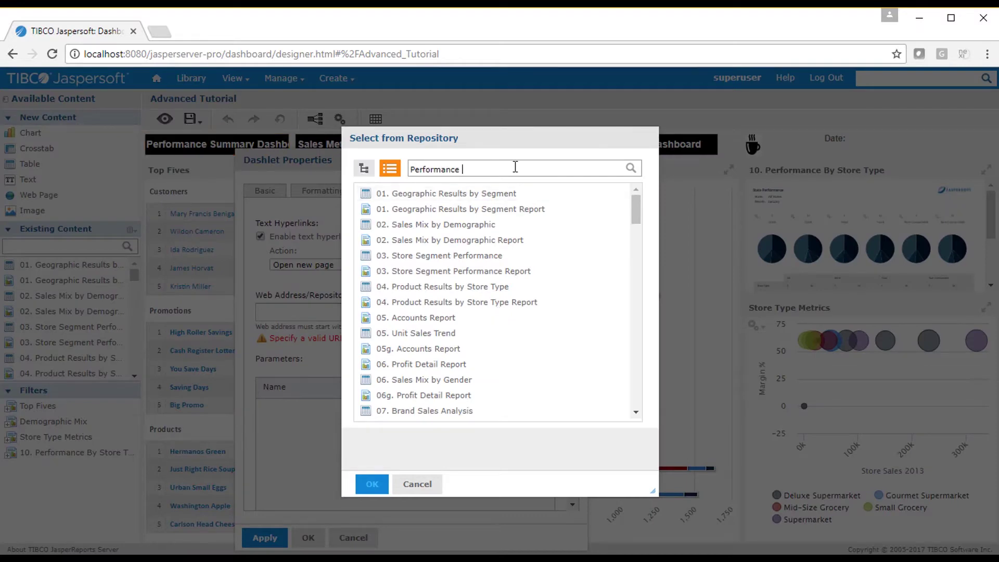
pyautogui.write('summary')
pyautogui.click(494, 286)
pyautogui.click(372, 484)
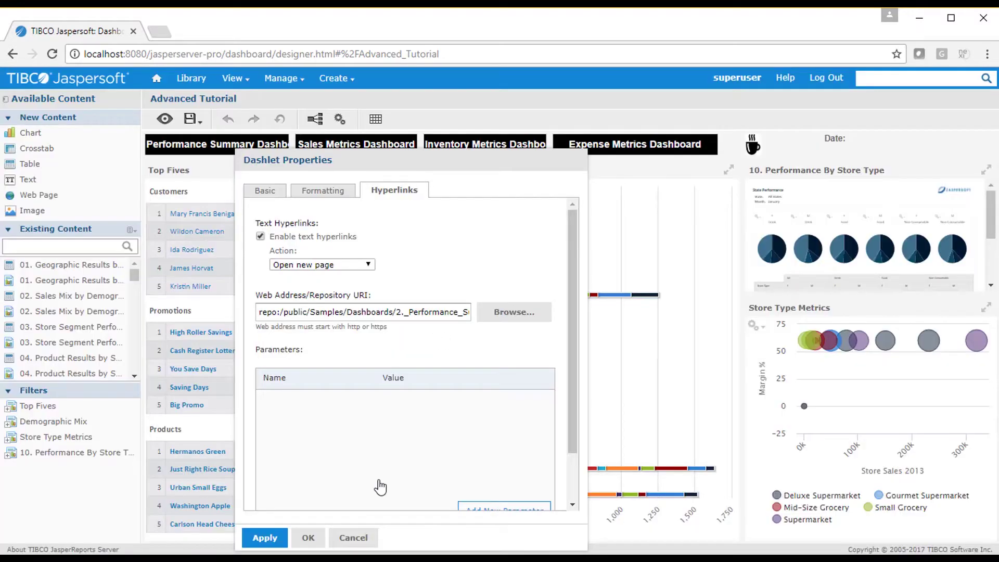
# Apply the text link, test it in preview, and close the Performance Summary tab
pyautogui.click(307, 538)
pyautogui.click(167, 120)
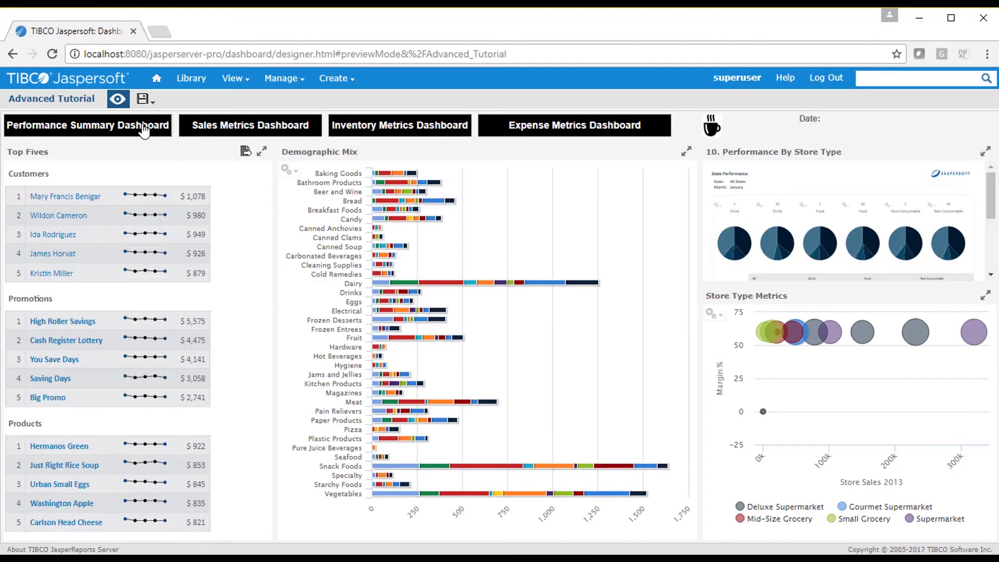
pyautogui.click(144, 130)
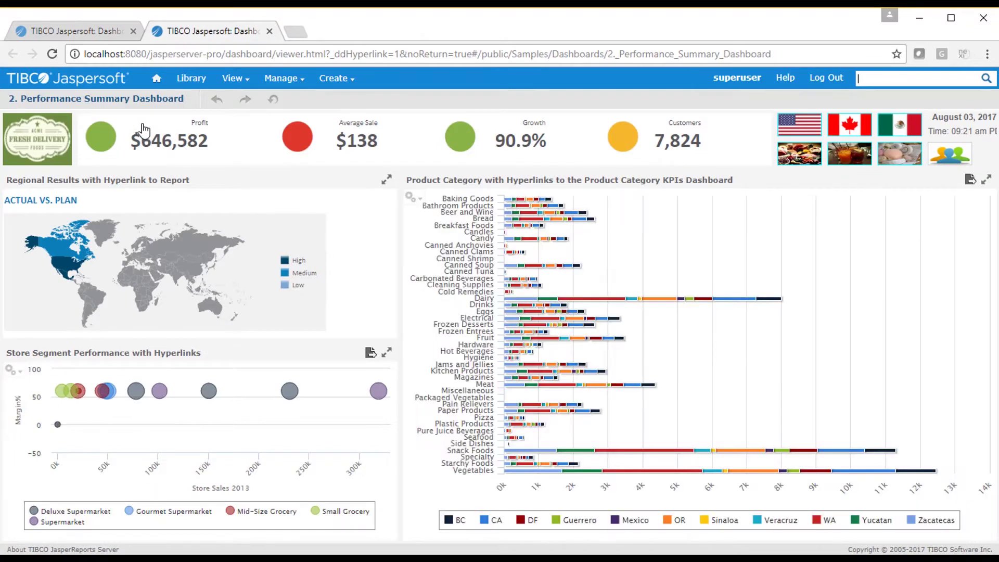
pyautogui.click(269, 33)
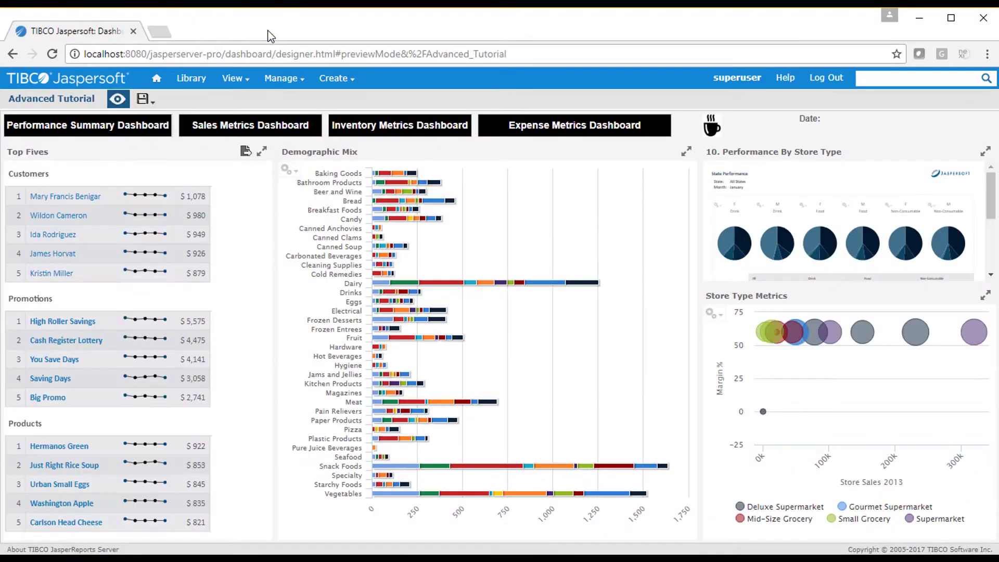
pyautogui.click(118, 103)
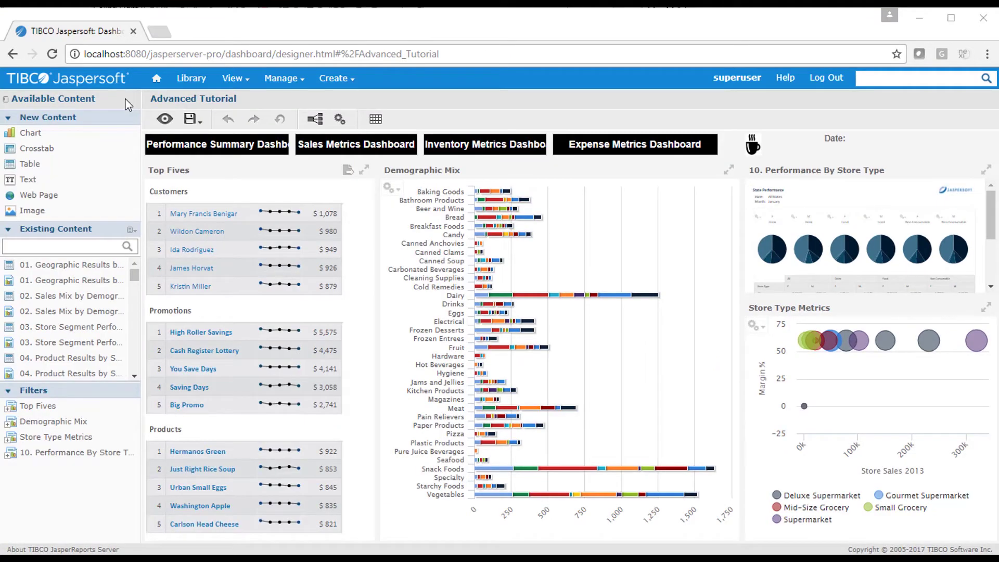
# Select the coffee cup image dashlet and save the Advanced Tutorial dashboard
pyautogui.click(759, 148)
pyautogui.moveTo(194, 120)
pyautogui.click(198, 141)
# Open the repository and start adding an image resource to the Images folder
pyautogui.moveTo(234, 93)
pyautogui.click(235, 117)
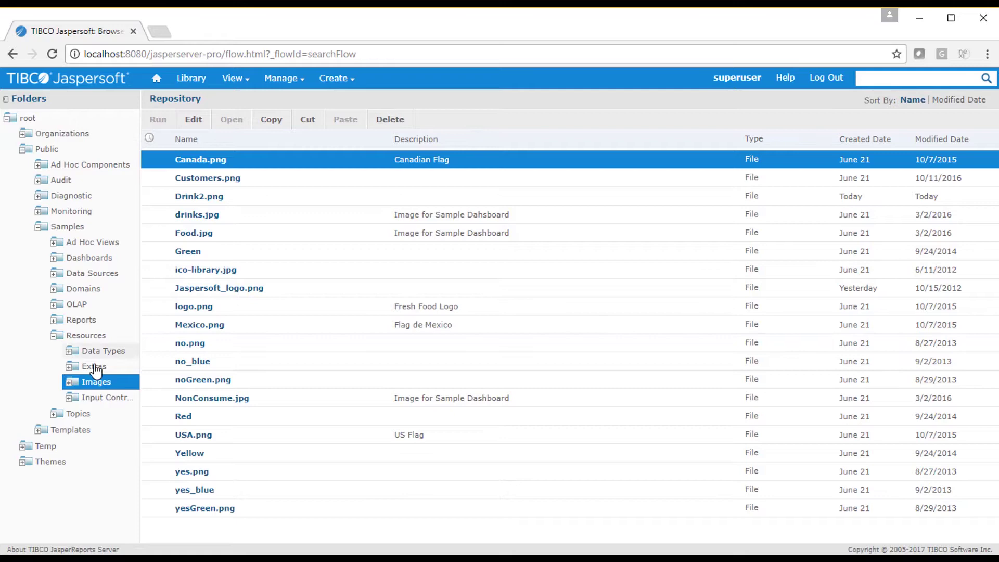
pyautogui.rightClick(99, 386)
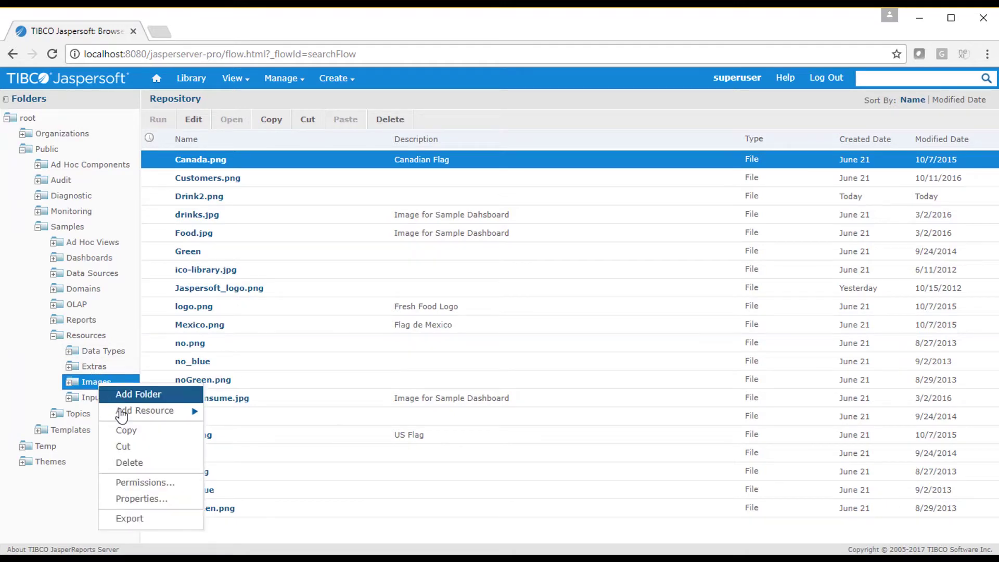
pyautogui.moveTo(125, 415)
pyautogui.moveTo(232, 406)
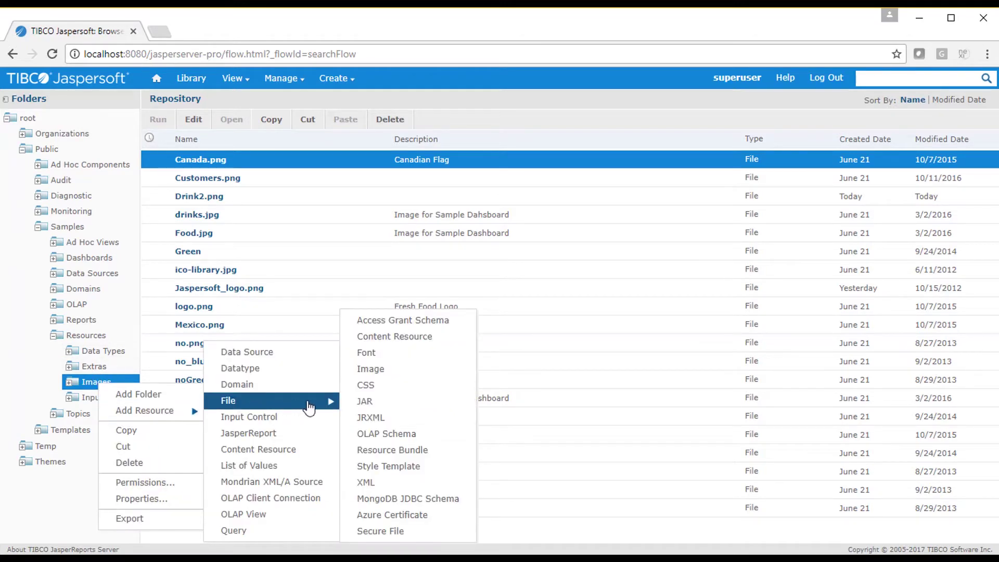
pyautogui.click(379, 370)
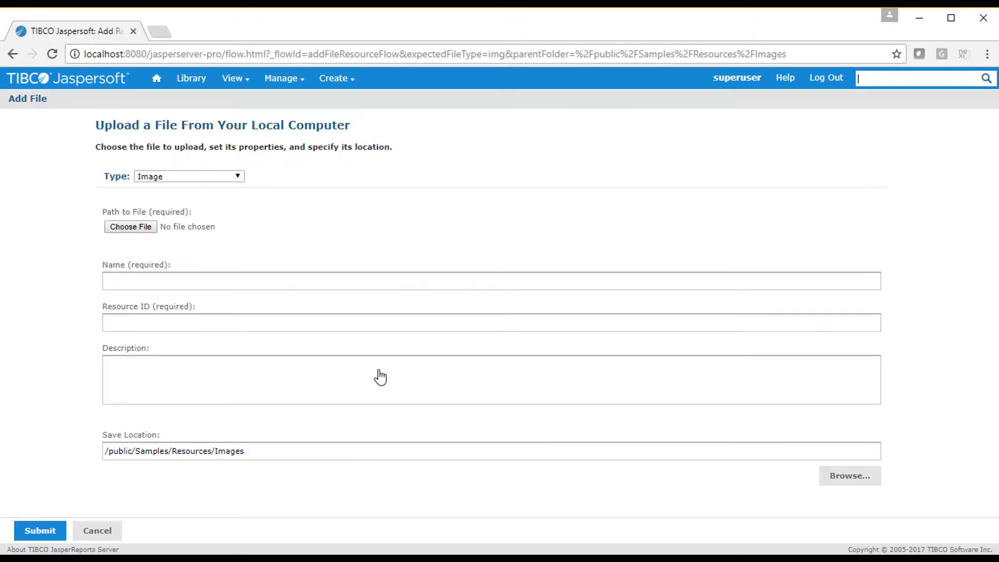
# Upload Food2.png with the description 'Food button image'
pyautogui.click(143, 232)
pyautogui.write('Food2.png')
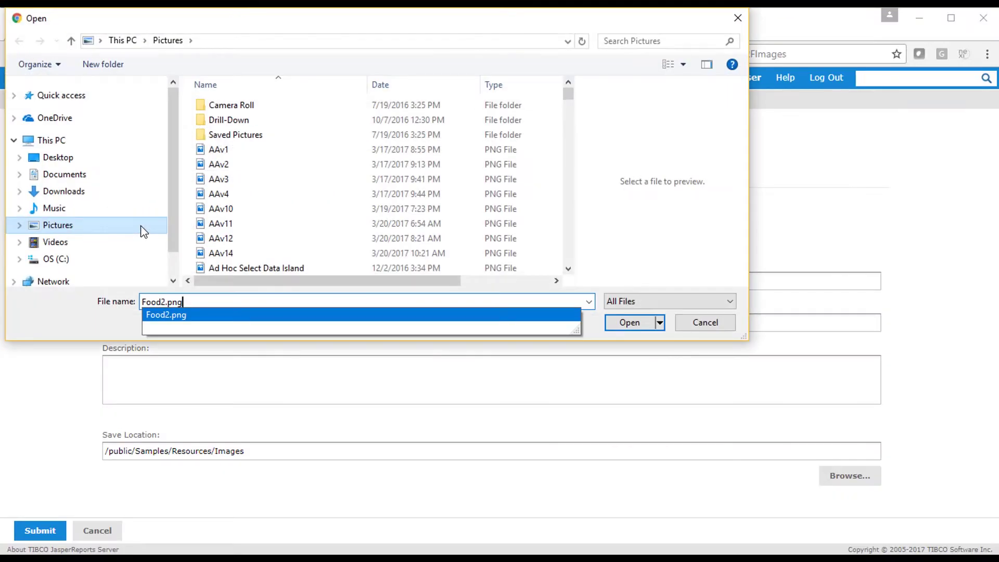
pyautogui.press('Return')
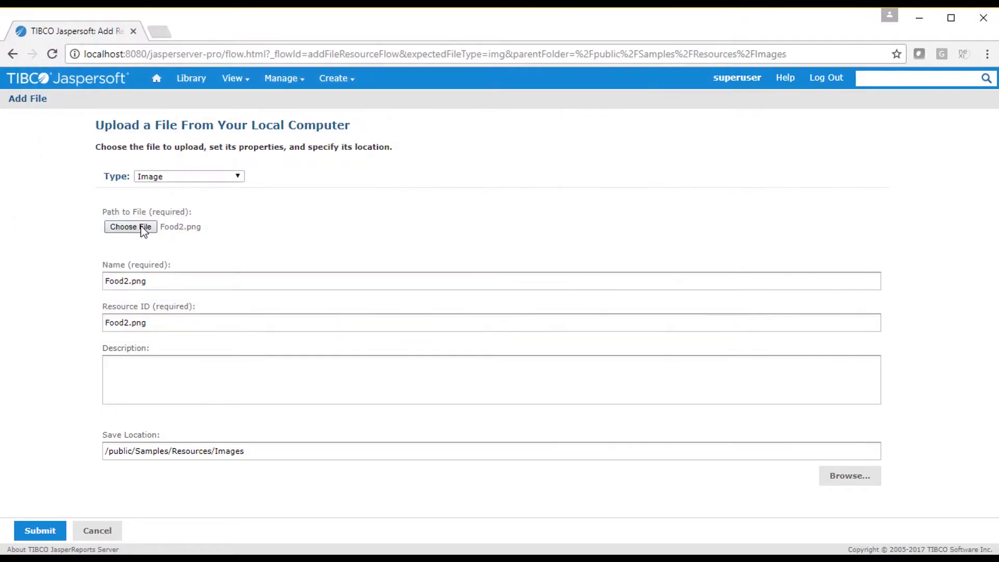
pyautogui.write('Food button image')
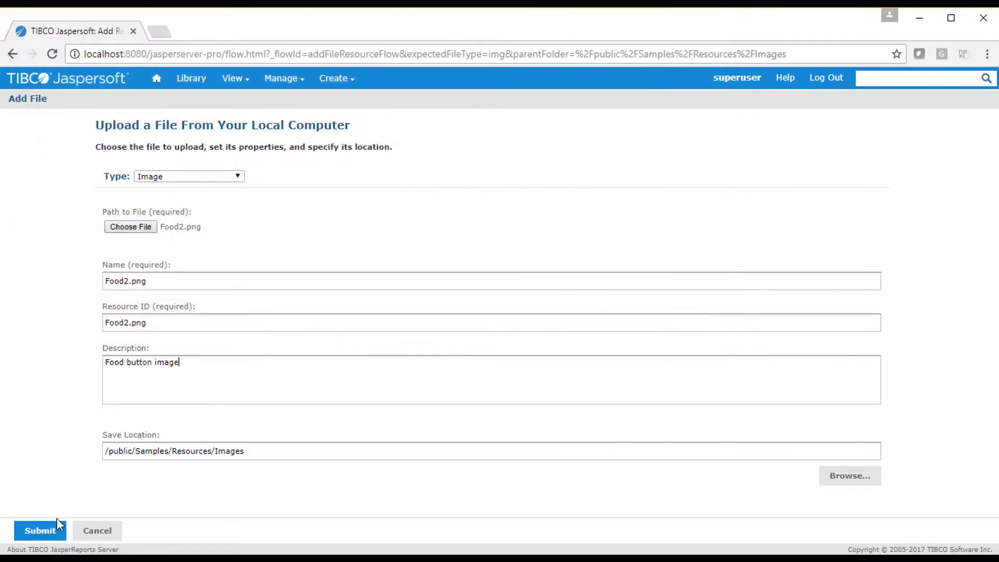
pyautogui.click(31, 530)
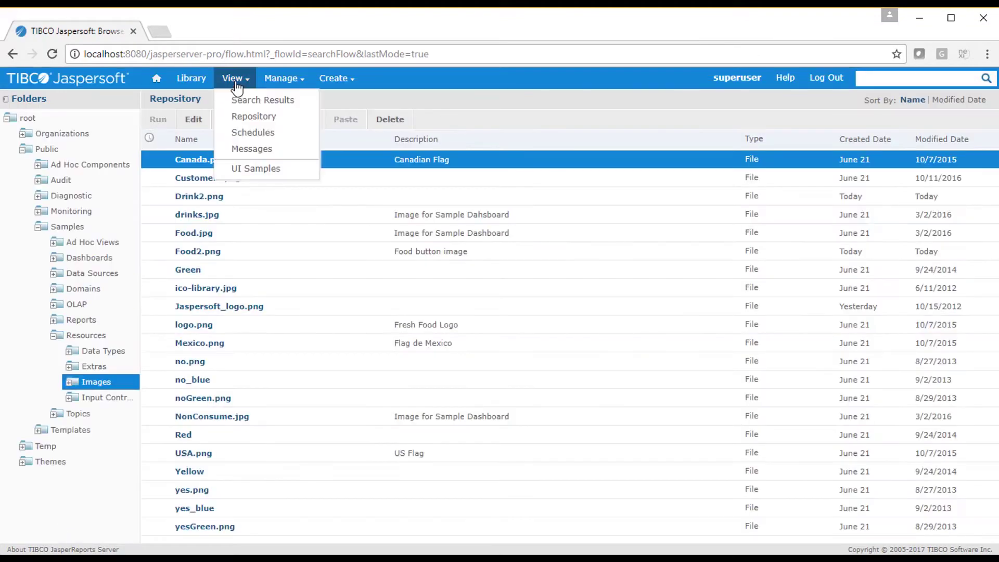
# Place a new image dashlet beside the coffee cup using Food2.png as its source
pyautogui.click(245, 102)
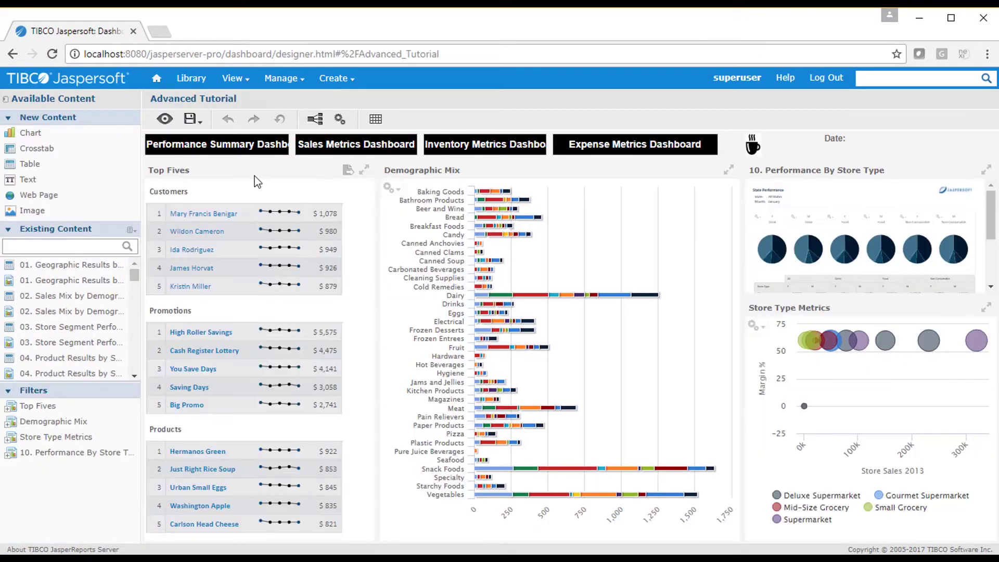
pyautogui.moveTo(68, 212); pyautogui.dragTo(783, 146)
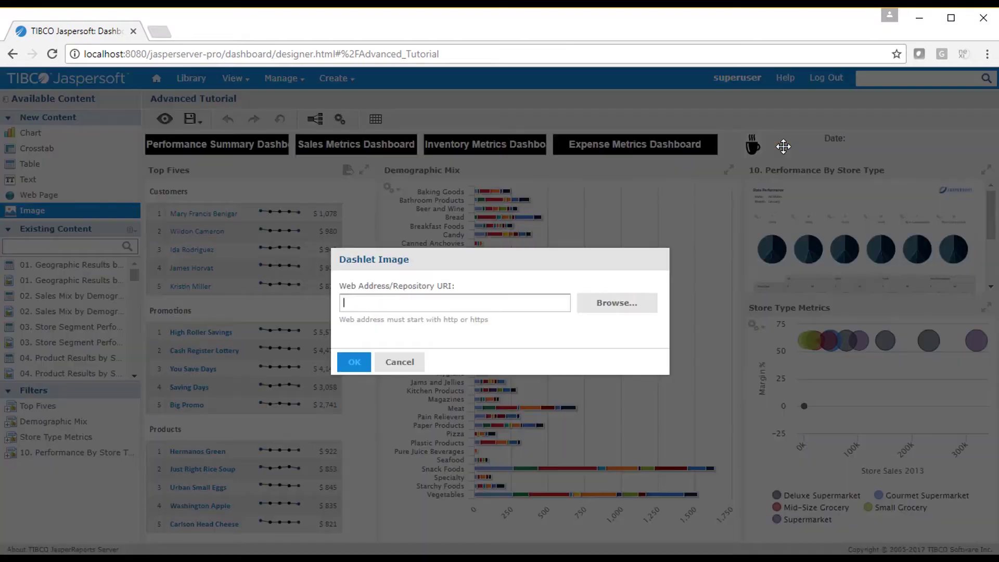
pyautogui.click(595, 312)
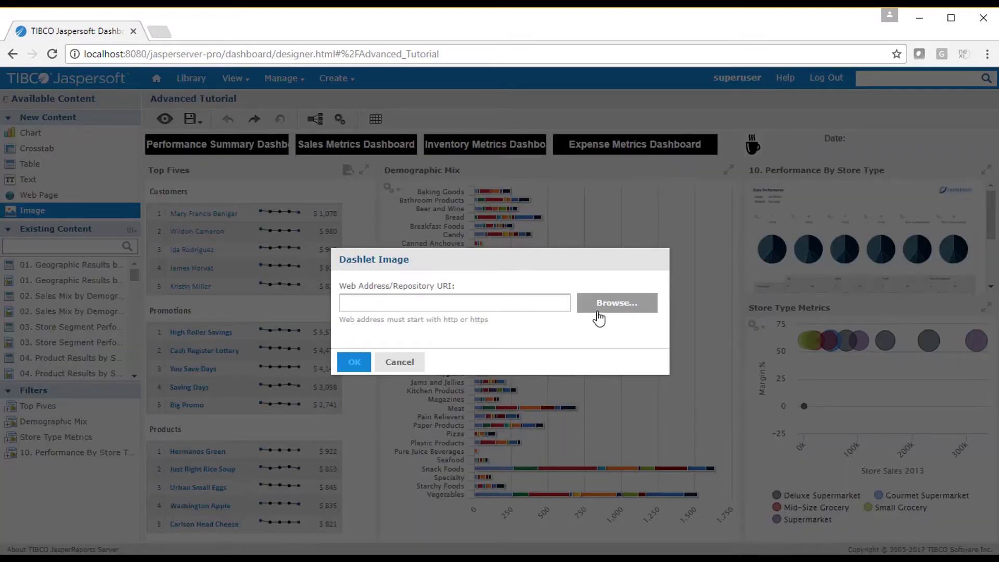
pyautogui.click(484, 169)
pyautogui.write('food')
pyautogui.press('Return')
pyautogui.doubleClick(384, 210)
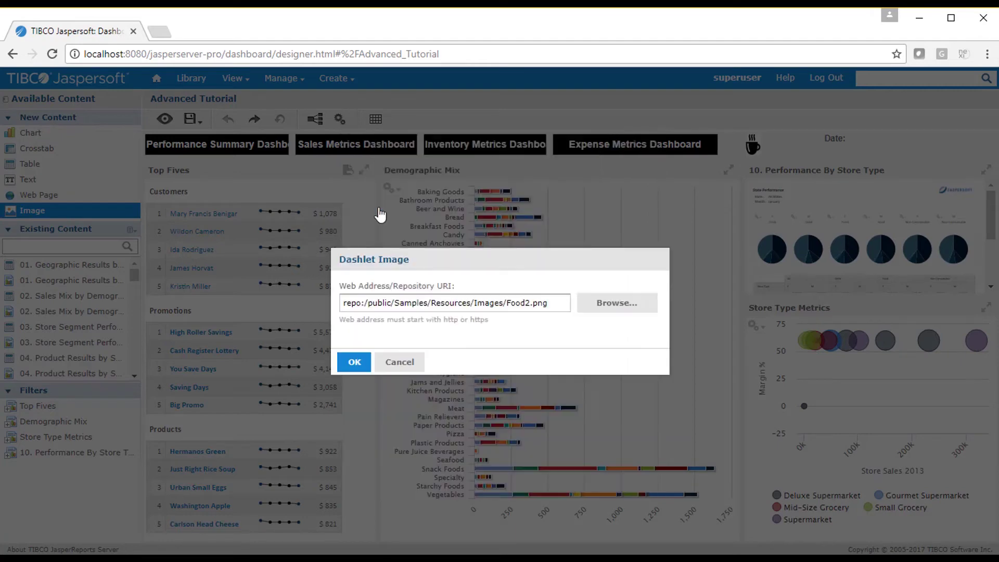
pyautogui.click(352, 363)
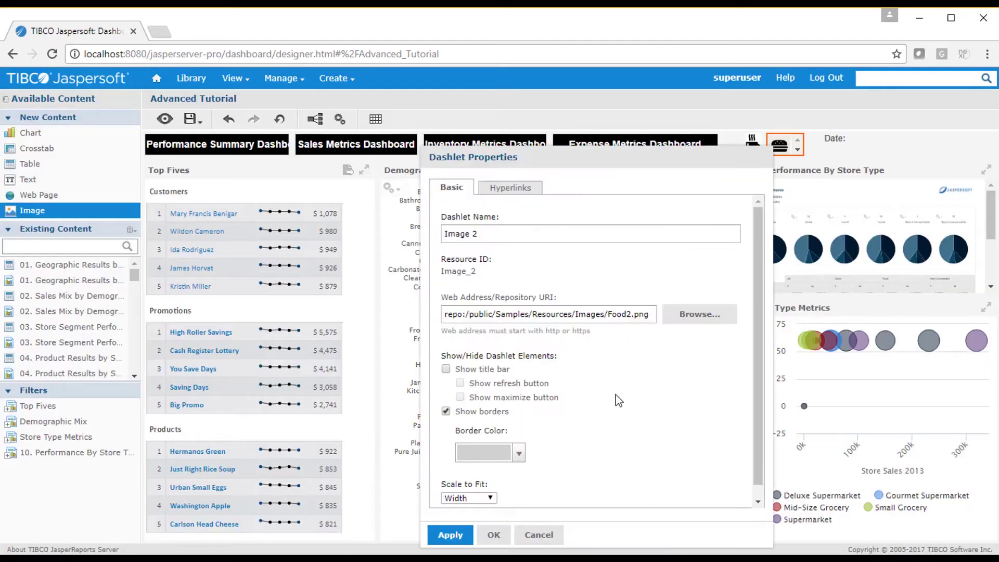
# Turn off the image dashlet's borders, scale it to fit, and narrow it
pyautogui.click(446, 412)
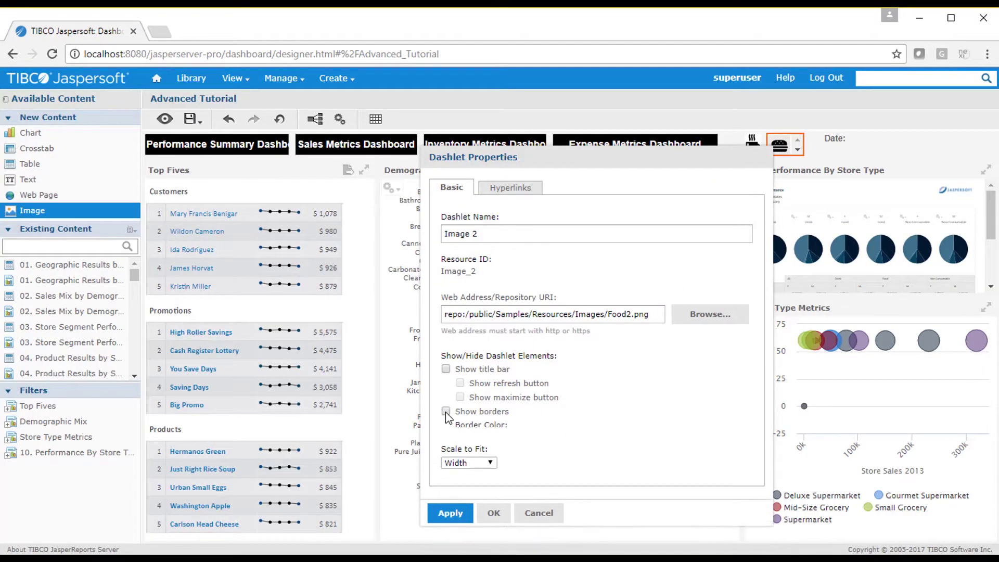
pyautogui.click(468, 463)
pyautogui.click(468, 484)
pyautogui.click(494, 512)
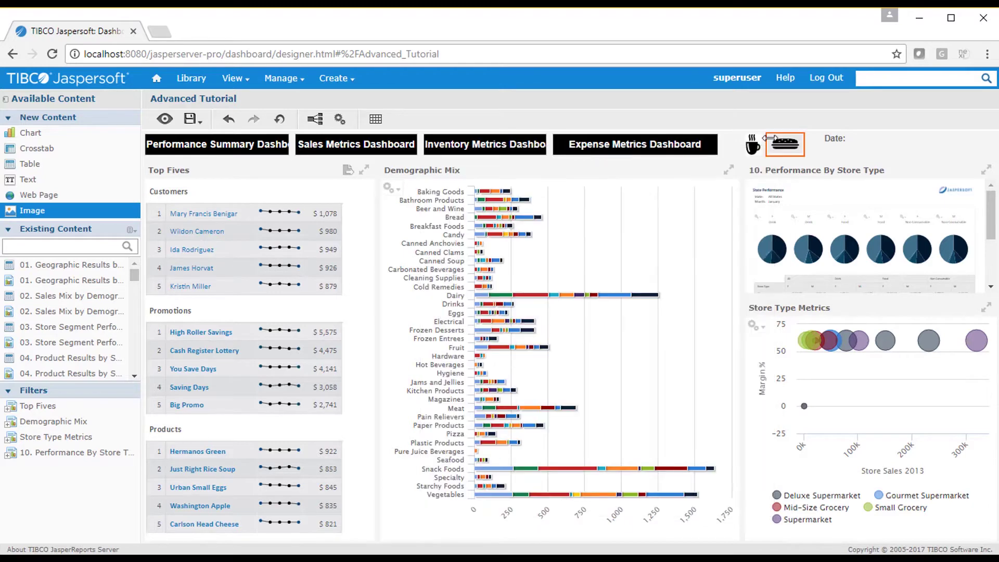
pyautogui.moveTo(804, 148); pyautogui.dragTo(792, 147)
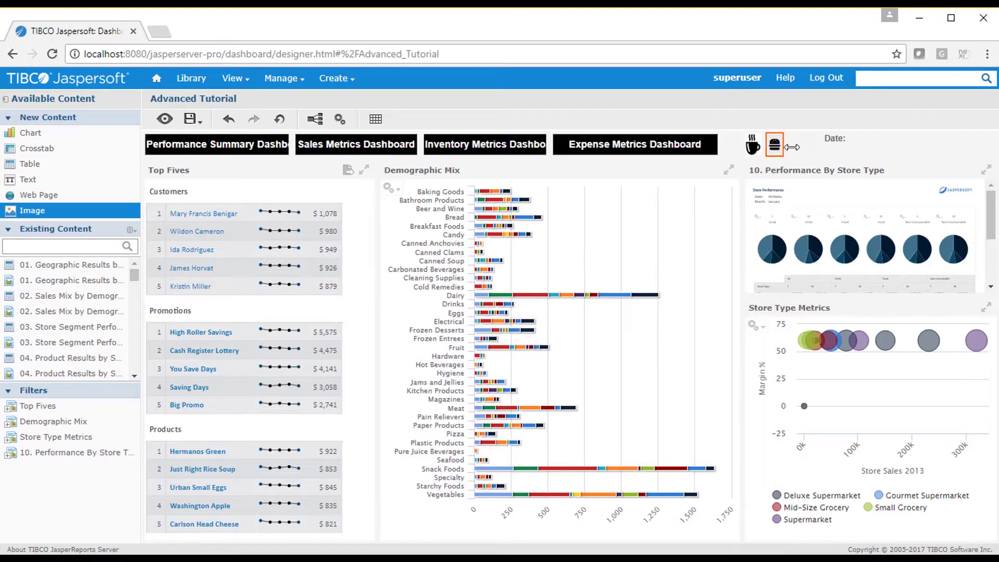
# Enable hyperlinks on the food image dashlet with the replace-page link action
pyautogui.doubleClick(775, 148)
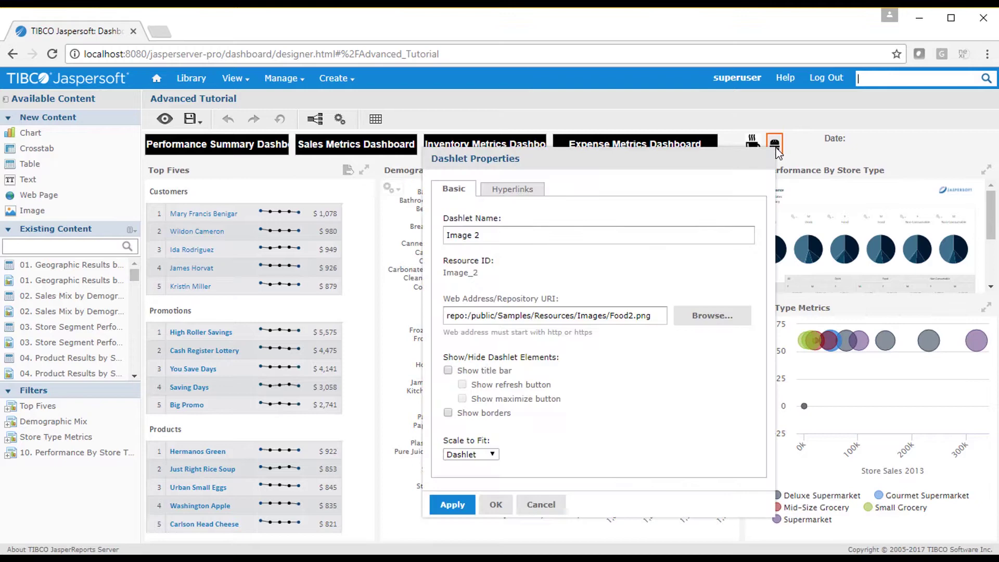
pyautogui.click(536, 190)
pyautogui.click(448, 235)
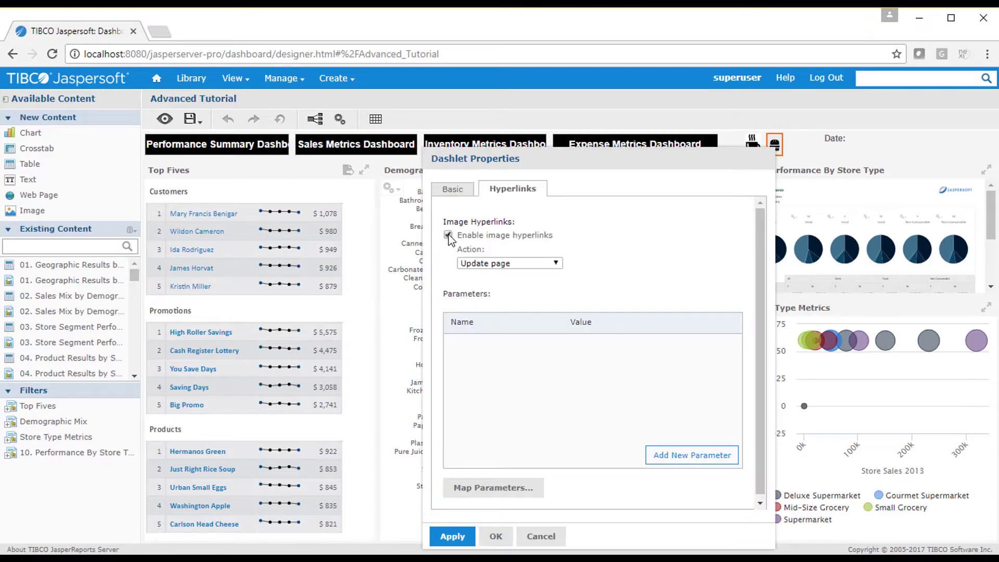
pyautogui.click(555, 263)
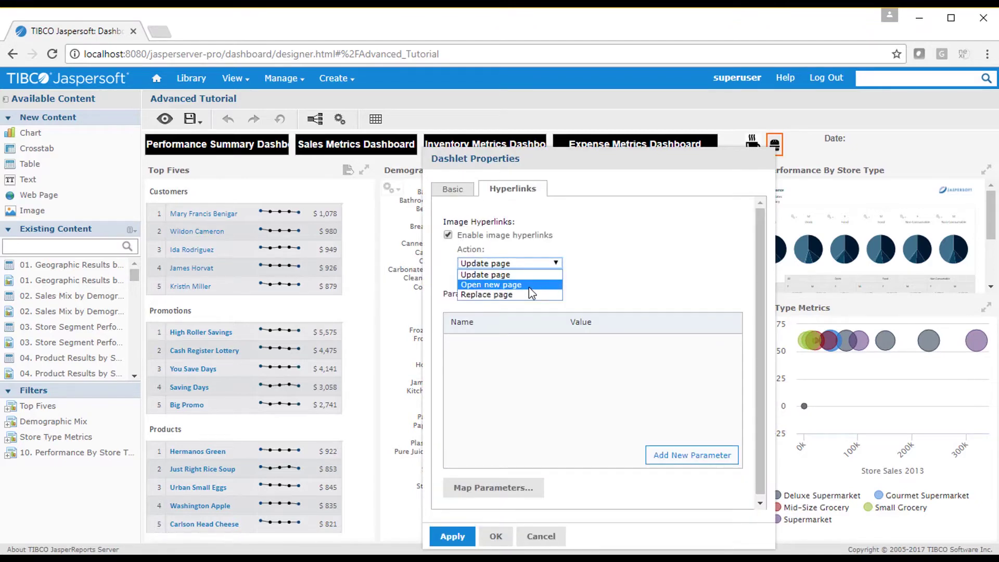
pyautogui.click(526, 294)
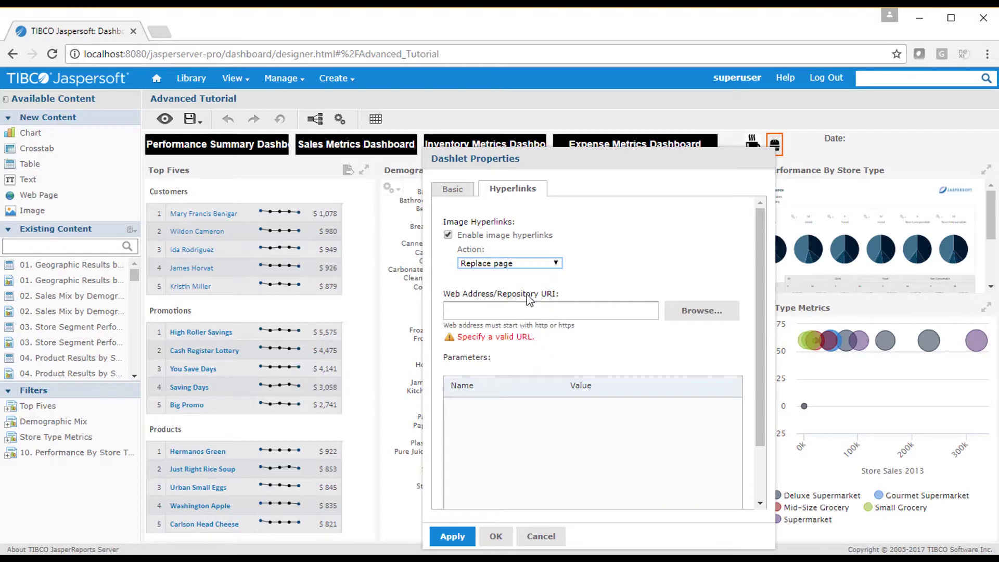
# Target 5. Top Performers and append ?product_family_1=Food to the link URI
pyautogui.click(697, 317)
pyautogui.click(584, 170)
pyautogui.write('5.')
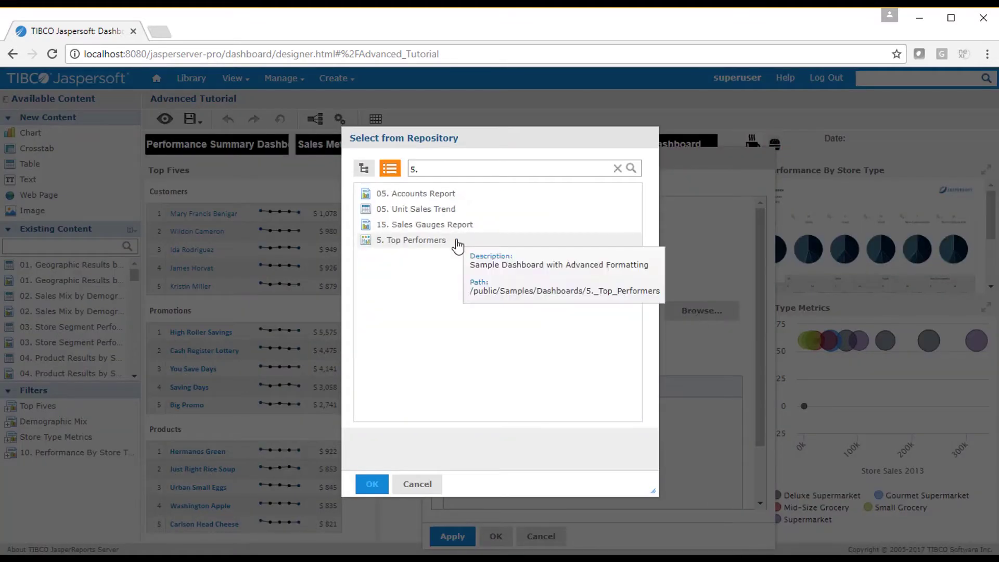
pyautogui.doubleClick(458, 243)
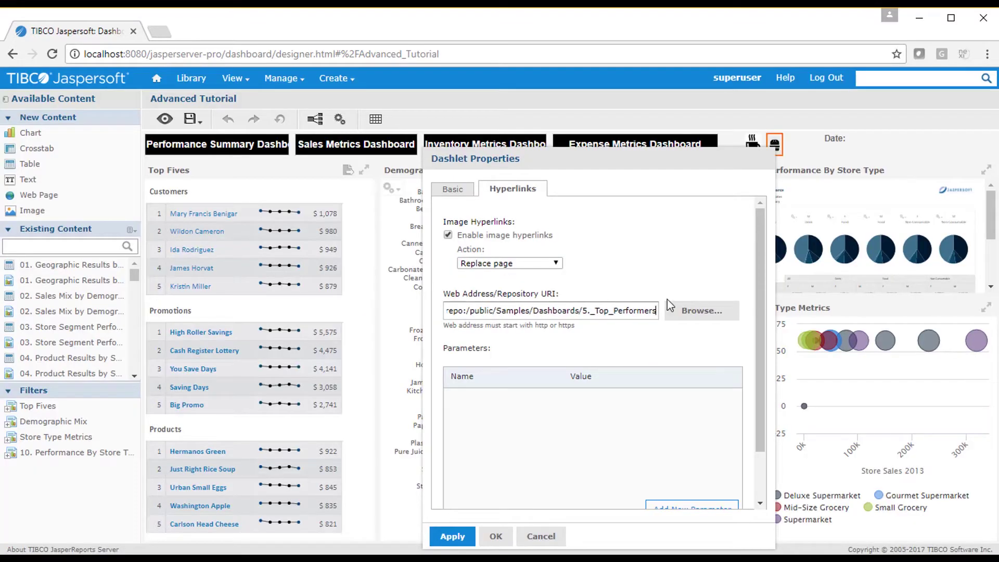
pyautogui.write('?product_family_1=Food')
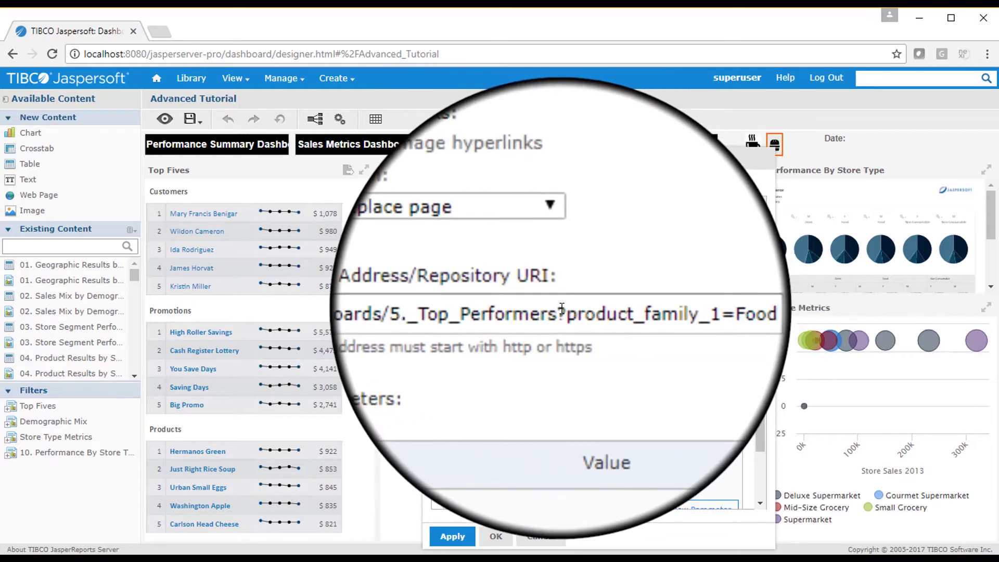
pyautogui.moveTo(561, 309); pyautogui.dragTo(658, 310)
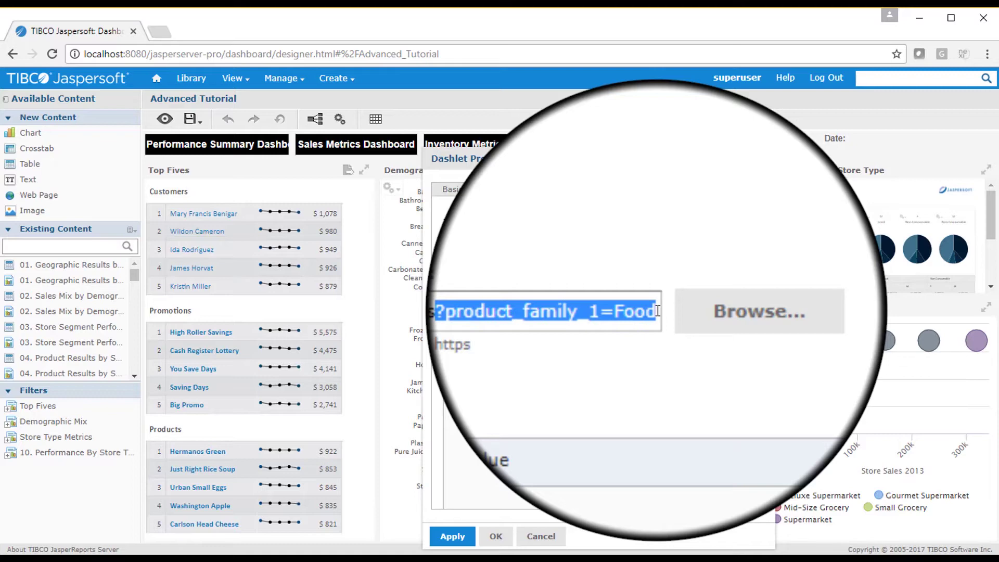
# Apply the hyperlink settings and save the Advanced Tutorial dashboard
pyautogui.click(496, 537)
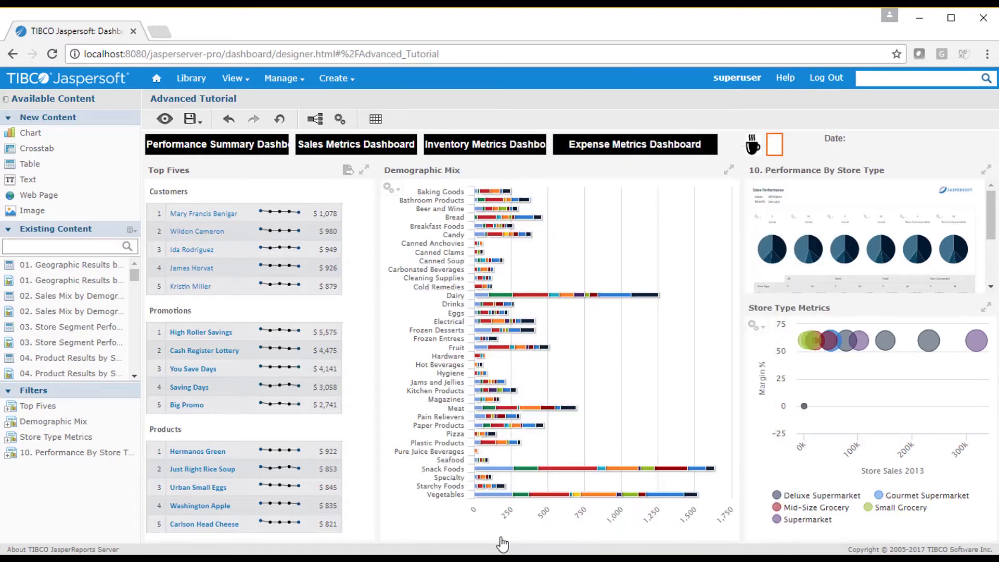
pyautogui.click(192, 120)
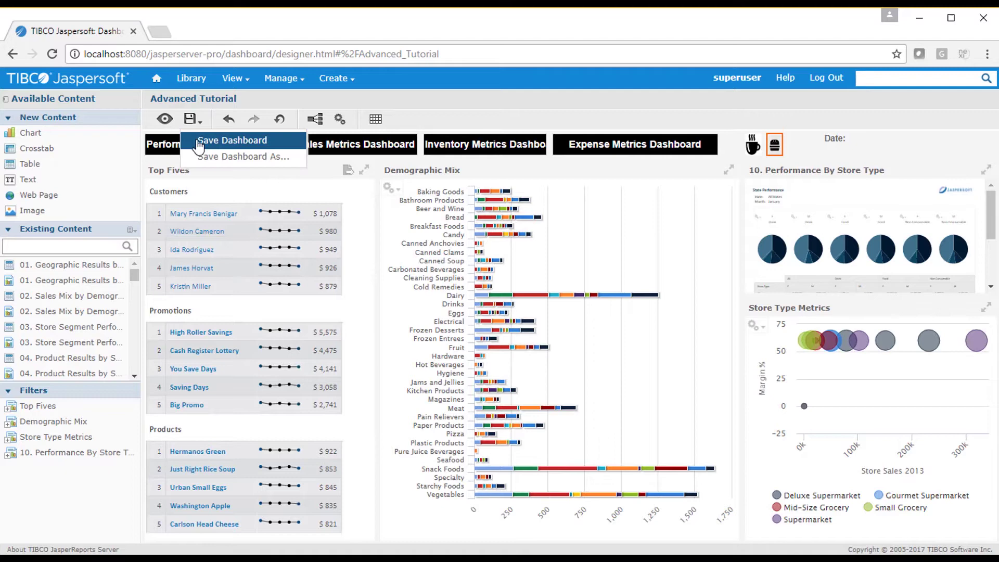
pyautogui.click(198, 141)
# Preview, click the food icon to open Top Food Results, then go back
pyautogui.click(164, 119)
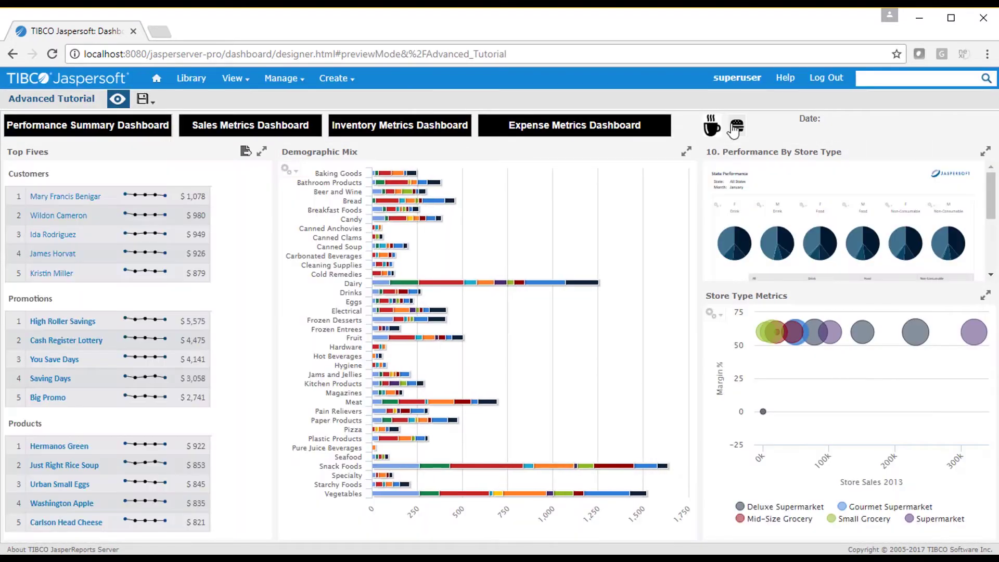
pyautogui.click(735, 129)
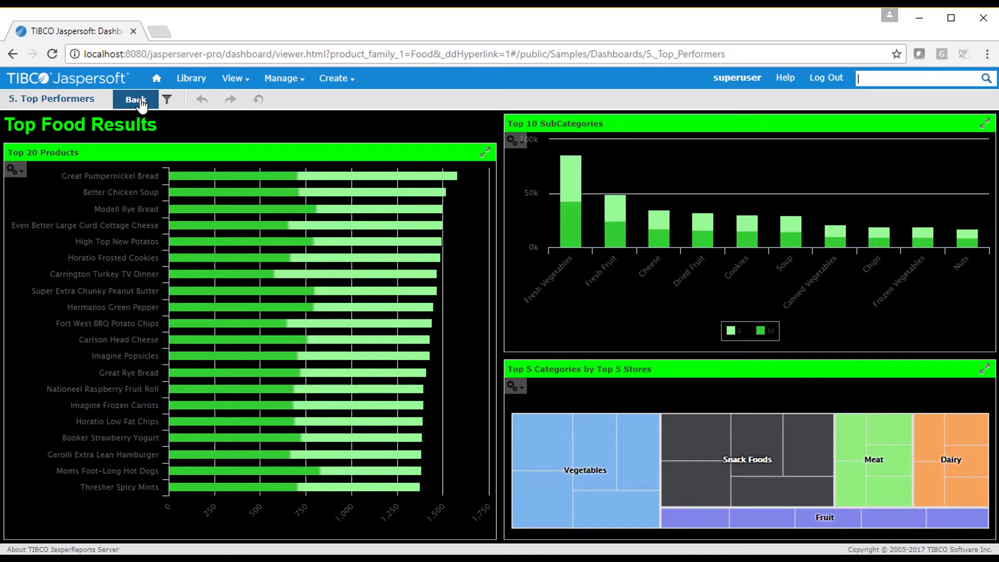
pyautogui.click(136, 100)
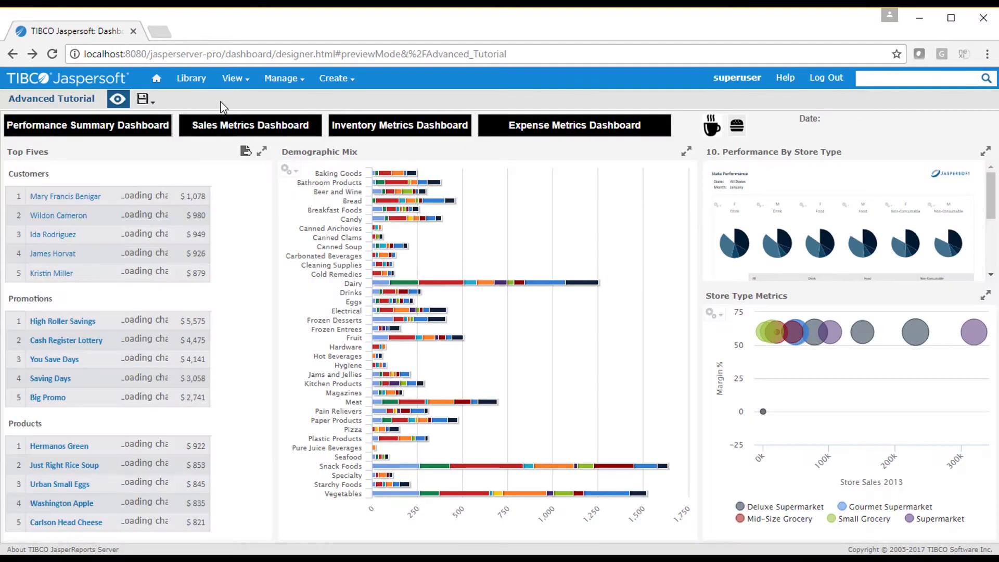
# Add a text dashlet beside Date containing $Date{dddd MMMM DD, YYYY}
pyautogui.click(115, 101)
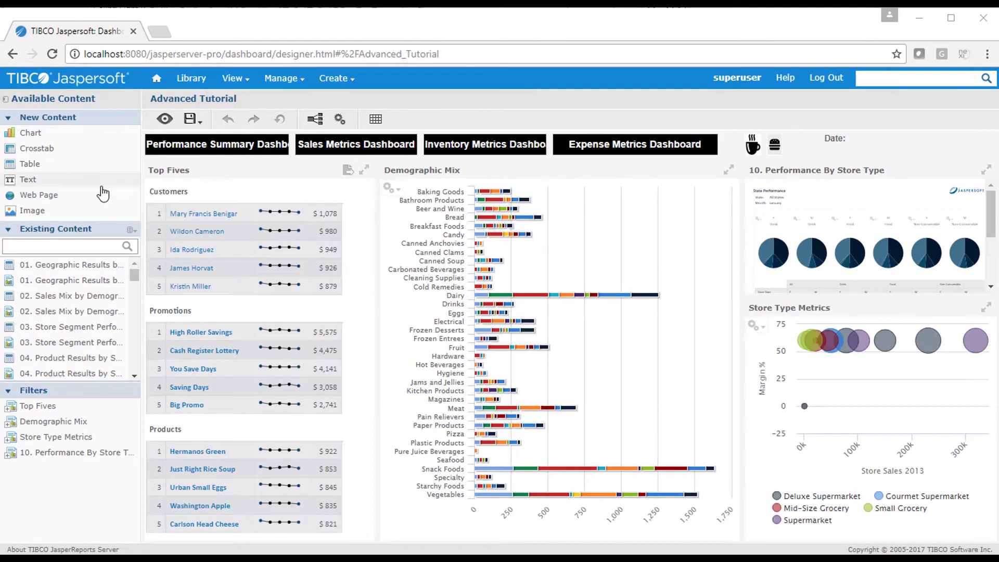
pyautogui.moveTo(70, 179); pyautogui.dragTo(876, 146)
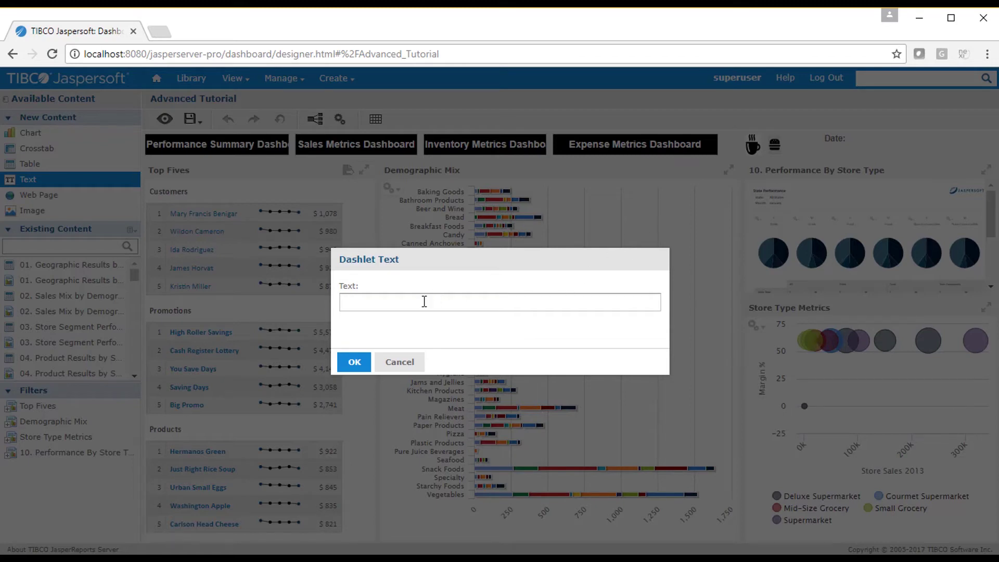
pyautogui.write('$')
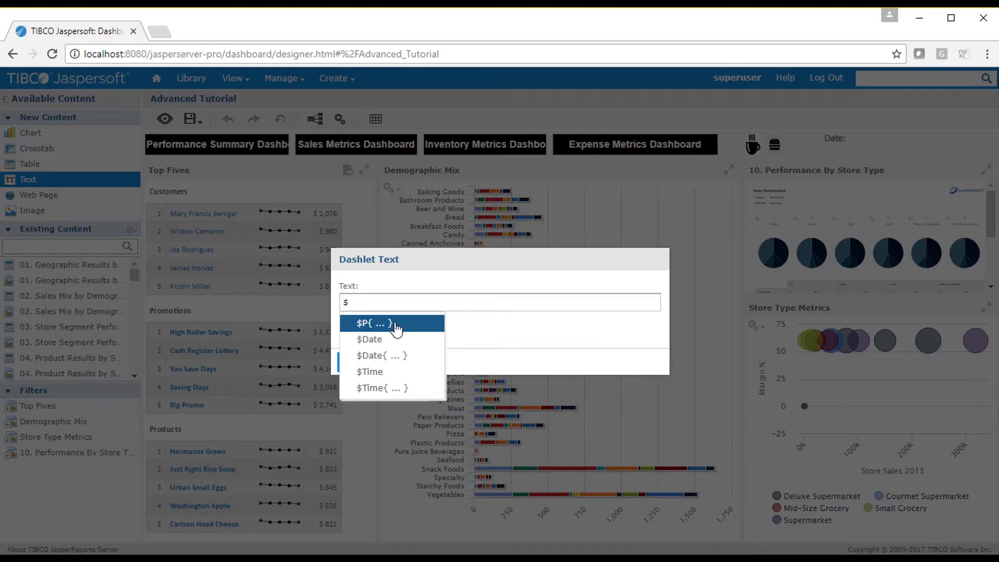
pyautogui.click(389, 357)
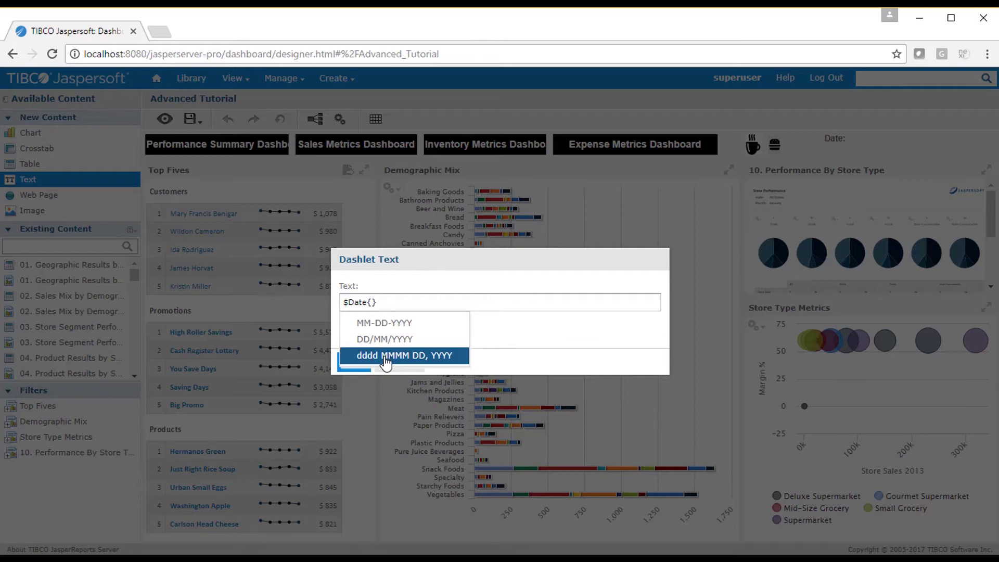
pyautogui.click(386, 357)
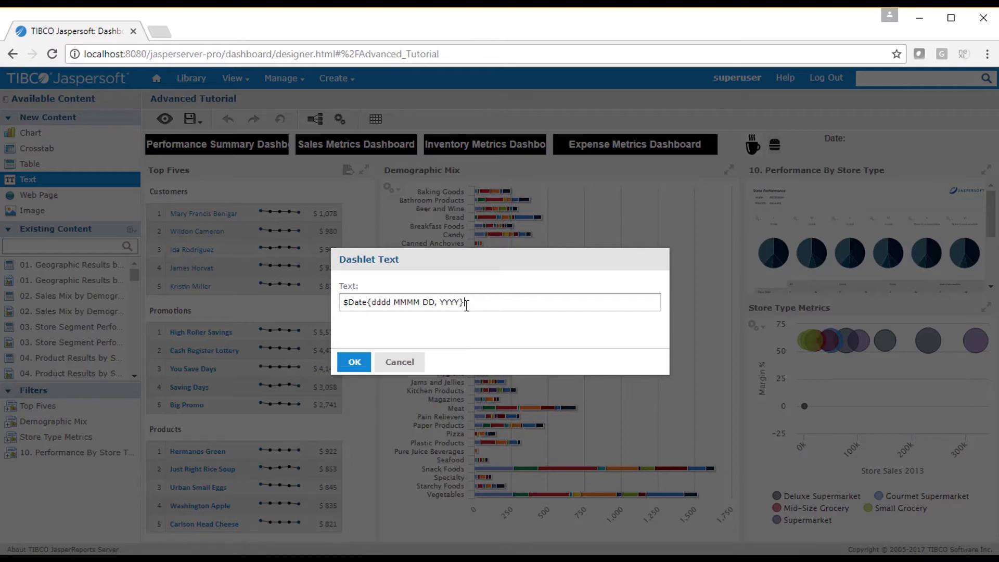
# Append $Time{hh:mm:ss a z}, confirm, and preview the date text before returning
pyautogui.write('$')
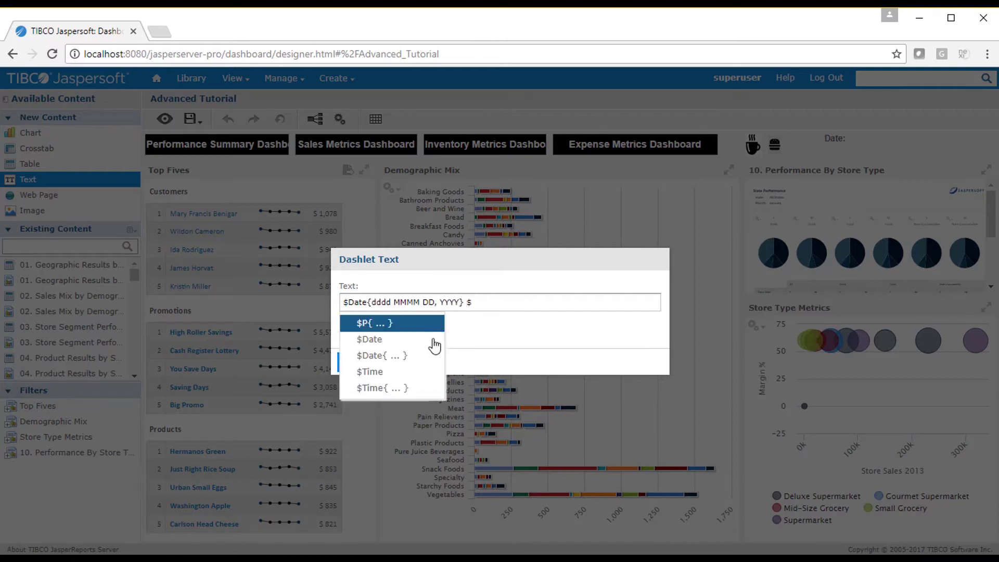
pyautogui.click(405, 388)
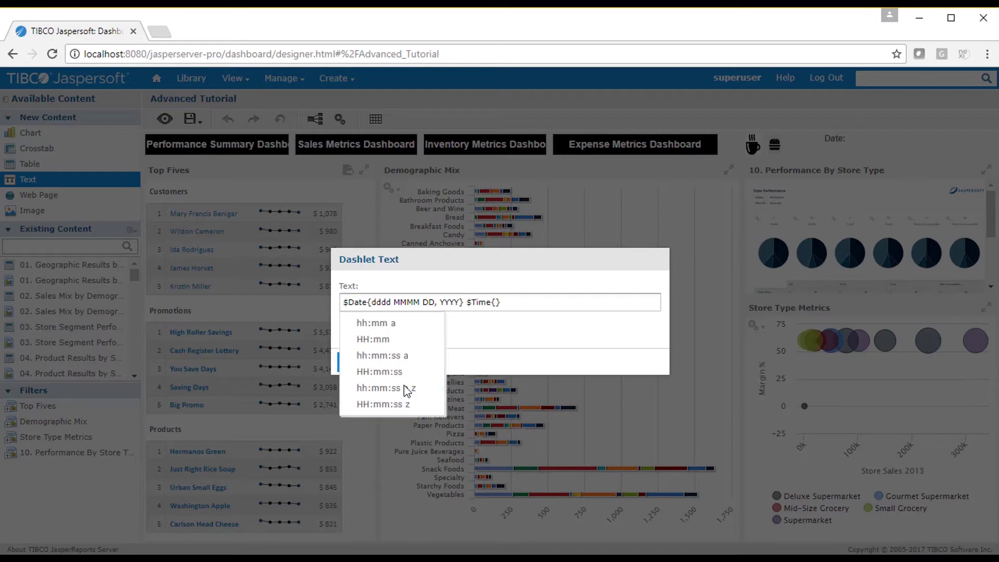
pyautogui.click(411, 389)
pyautogui.click(353, 363)
pyautogui.click(164, 120)
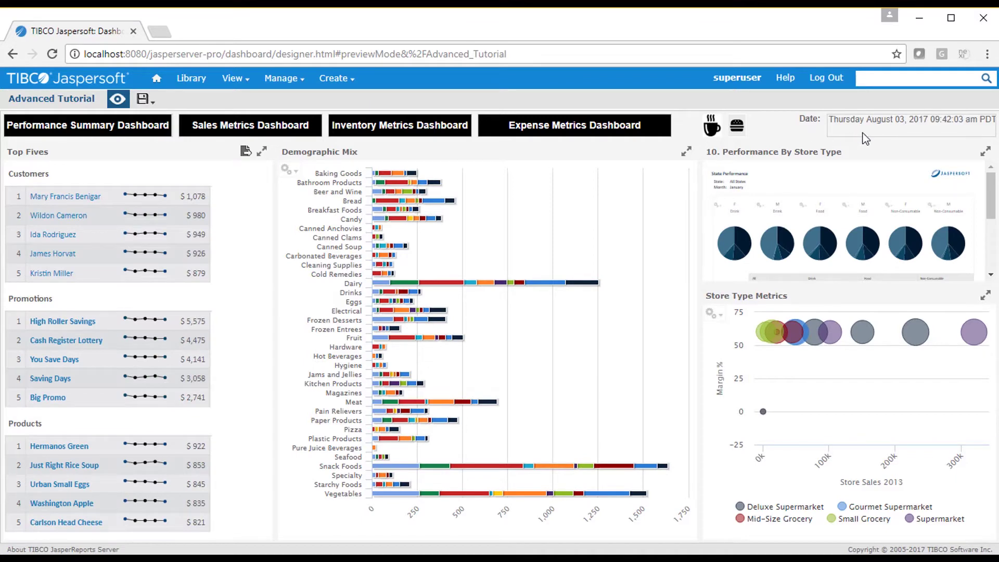
pyautogui.click(118, 99)
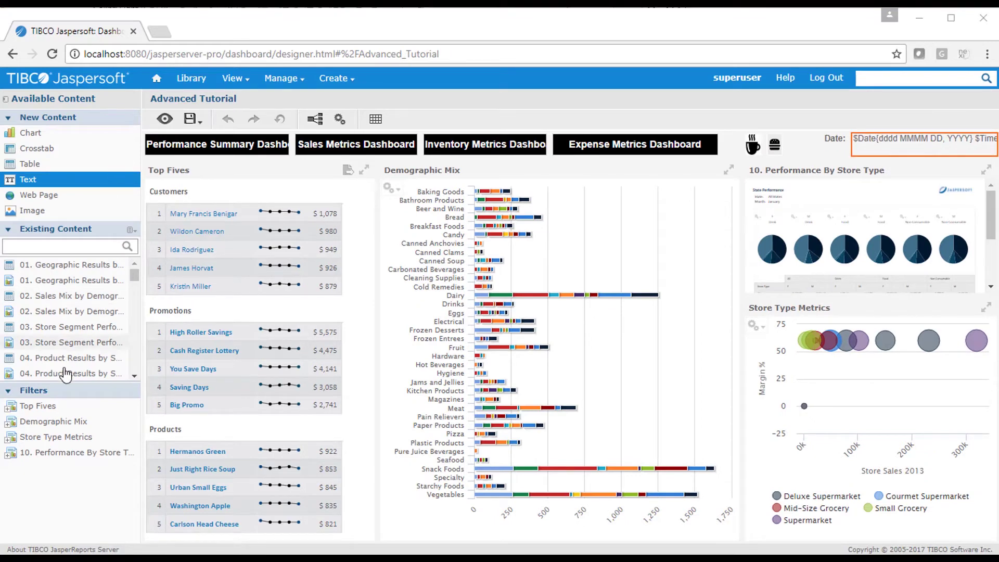
# Expand the Top Fives, Store Type Metrics and Demographic Mix filter lists
pyautogui.click(10, 413)
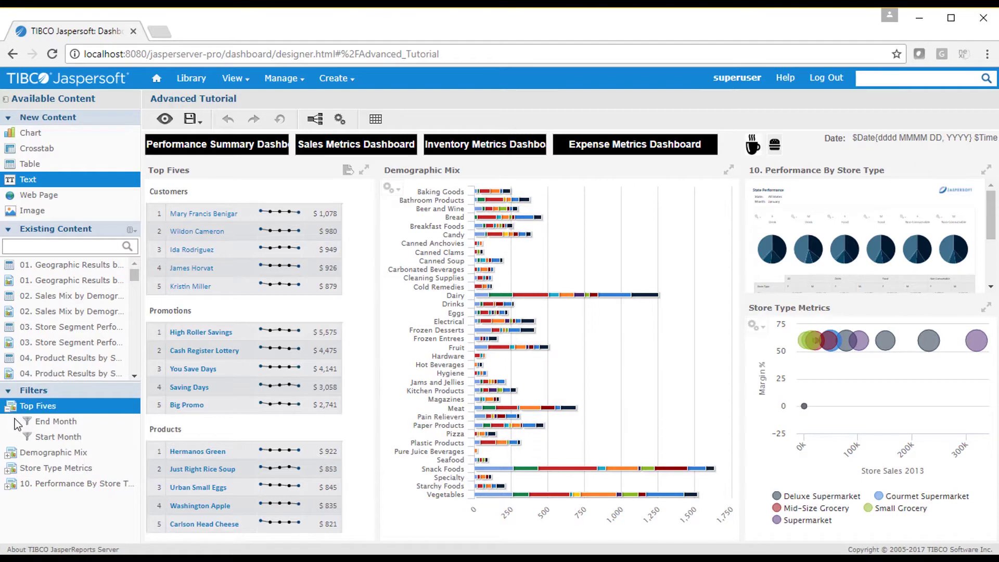
pyautogui.click(10, 455)
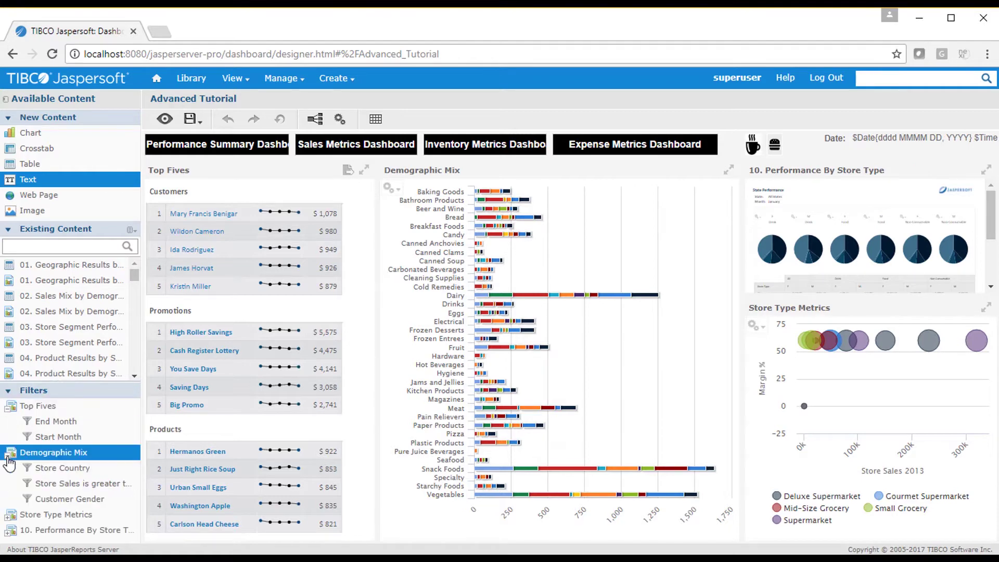
pyautogui.click(9, 461)
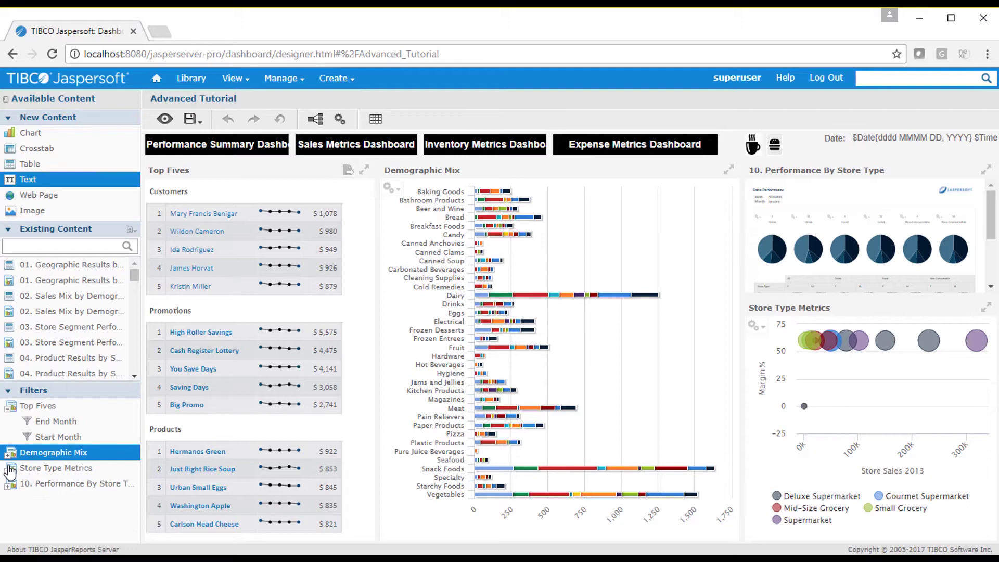
pyautogui.click(9, 471)
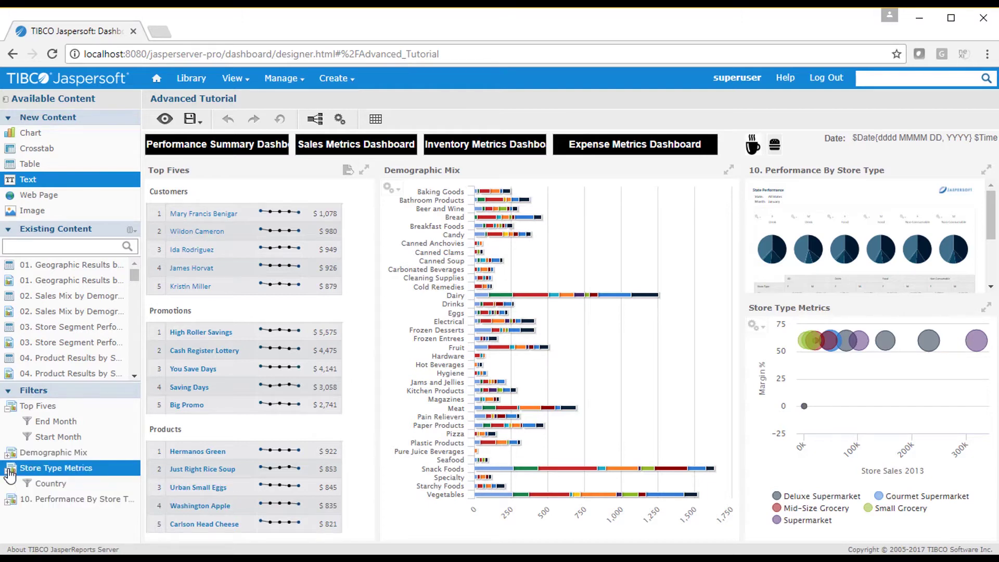
pyautogui.click(10, 502)
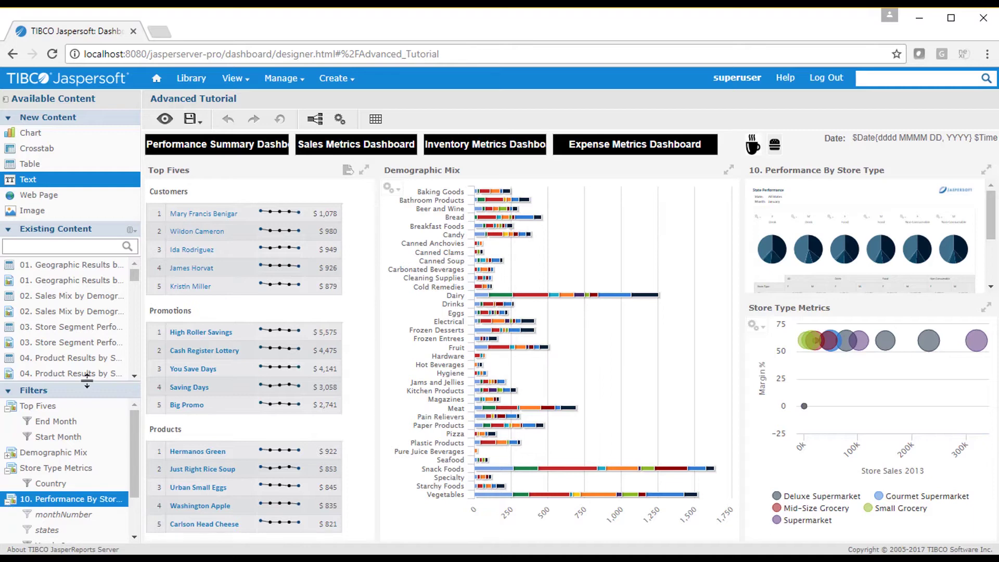
pyautogui.moveTo(86, 384); pyautogui.dragTo(84, 340)
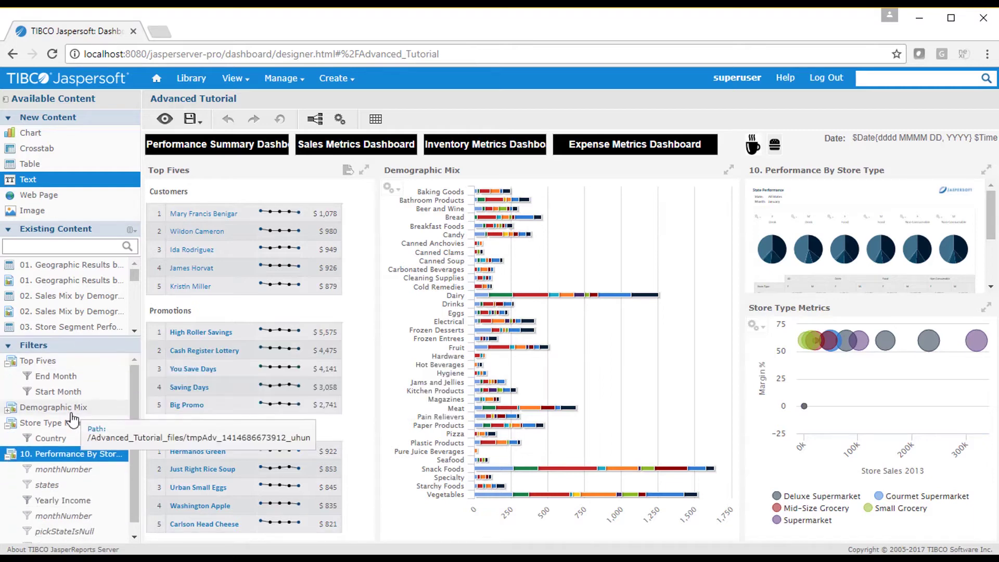
pyautogui.click(10, 410)
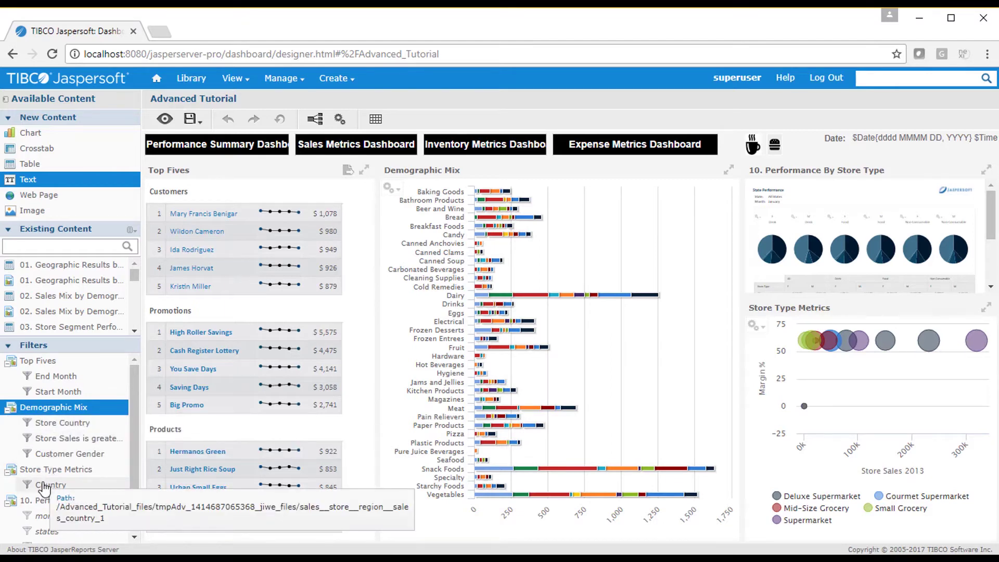
# Drop the Country filter above Top Fives and add Customer Gender to it
pyautogui.moveTo(45, 488); pyautogui.dragTo(198, 231)
pyautogui.moveTo(70, 453); pyautogui.dragTo(218, 315)
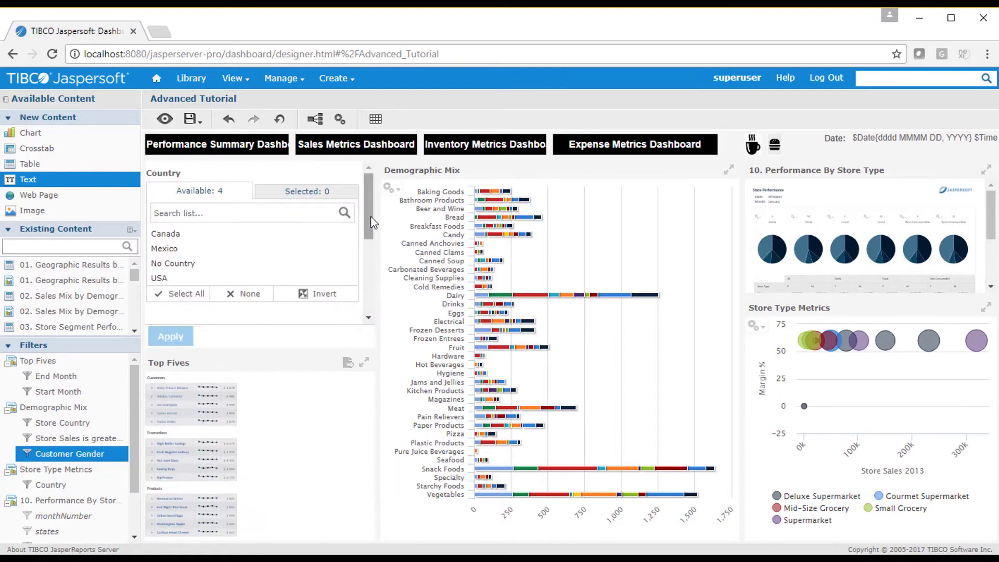
pyautogui.scroll(-3, 361, 242)
pyautogui.scroll(3, 360, 260)
# Turn on Show Filter Dashlet as pop-up window in the dashboard properties
pyautogui.click(341, 121)
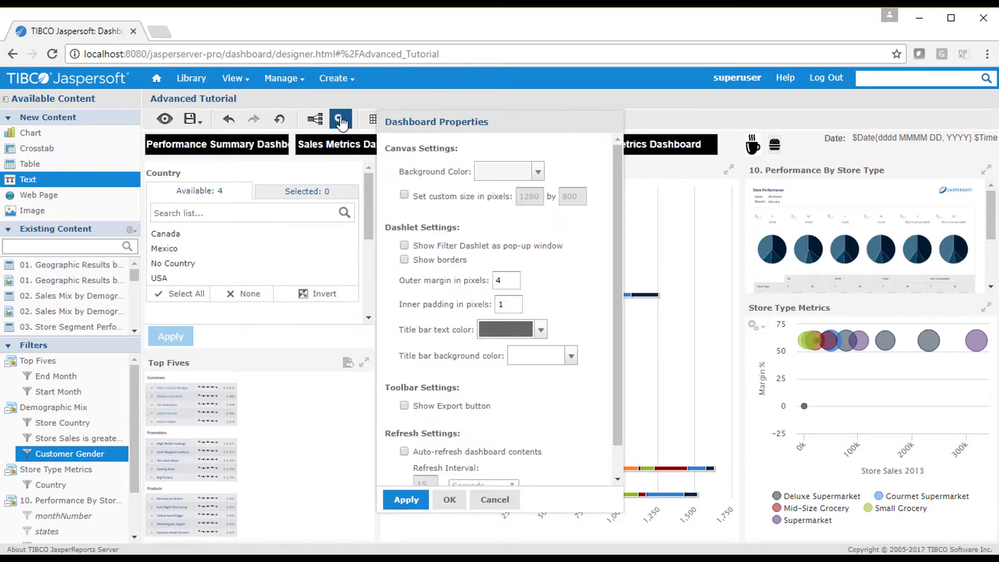
pyautogui.click(404, 246)
pyautogui.click(448, 500)
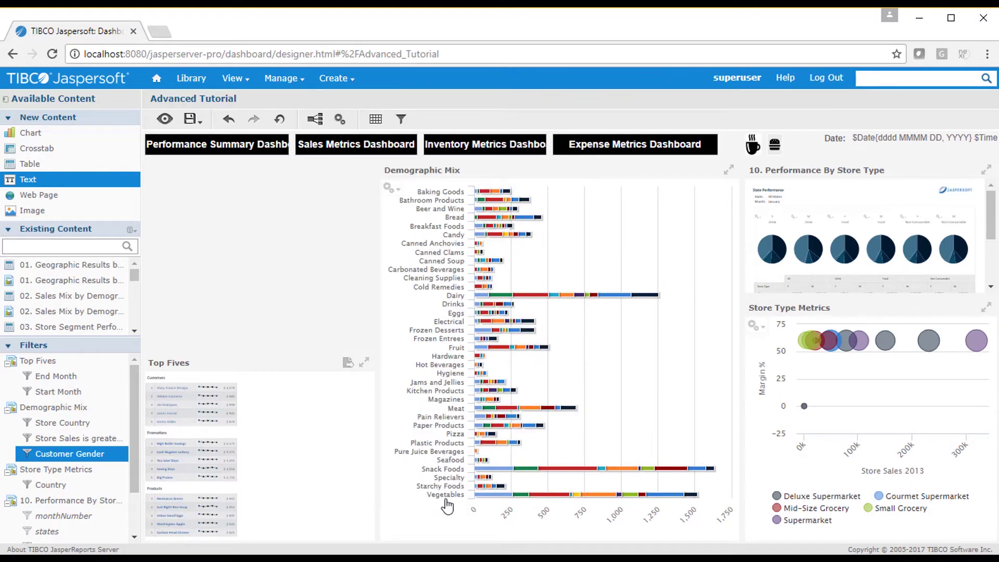
# Check the pop-up filter group and stretch Top Fives into the top-left area
pyautogui.click(399, 122)
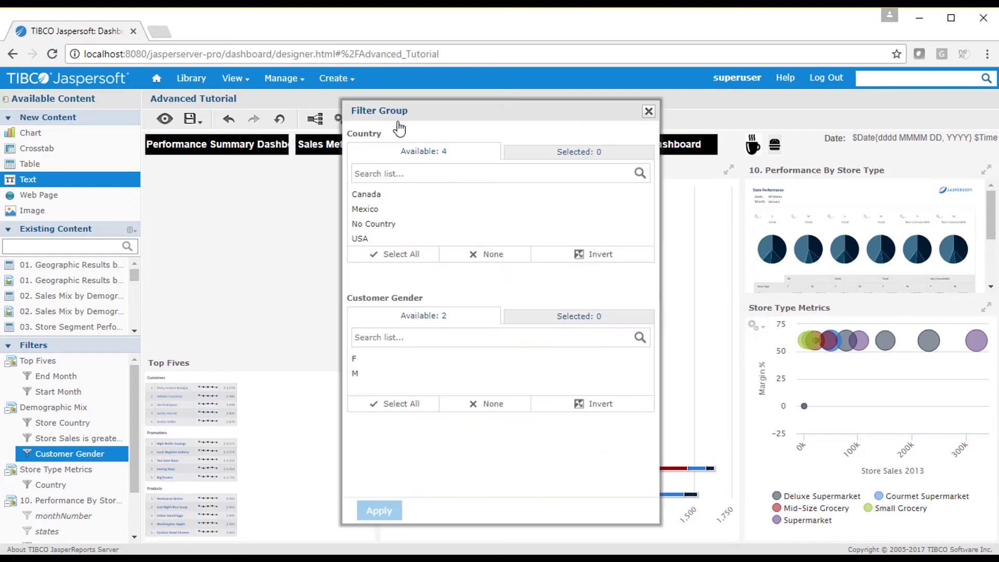
pyautogui.click(649, 112)
pyautogui.moveTo(169, 362); pyautogui.dragTo(286, 312)
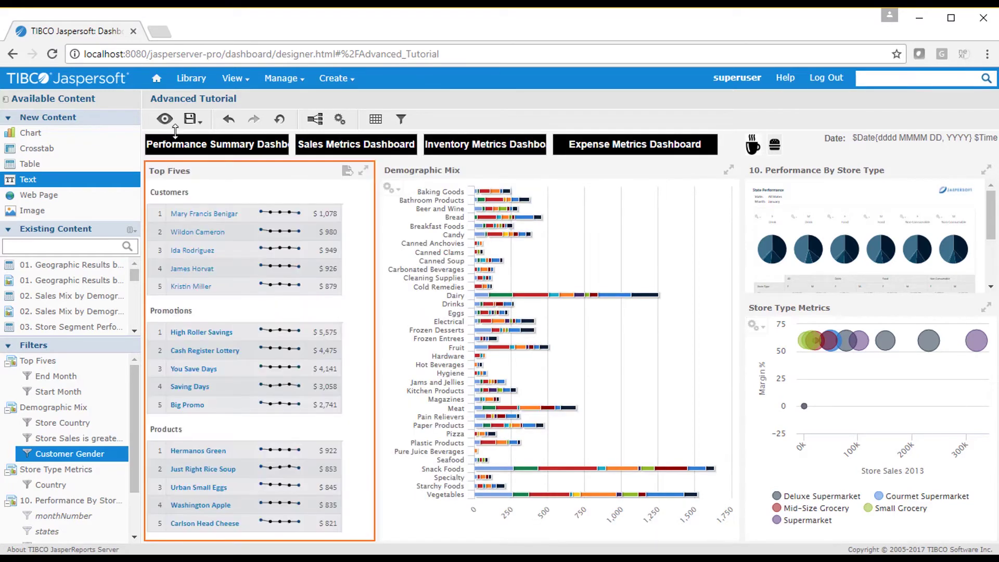
# In preview, apply Country Canada and Customer Gender M filters, then return to the designer
pyautogui.click(164, 118)
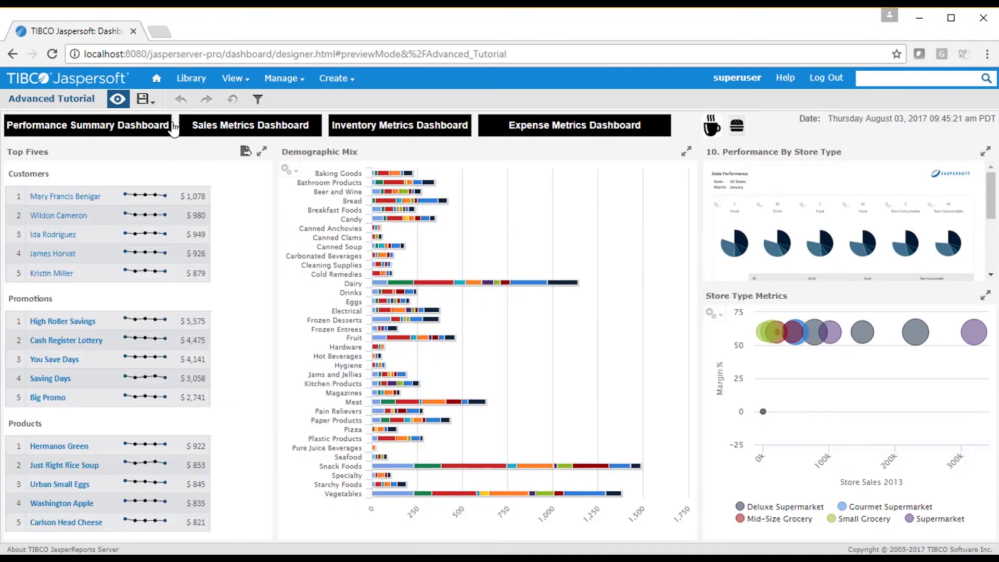
pyautogui.click(258, 101)
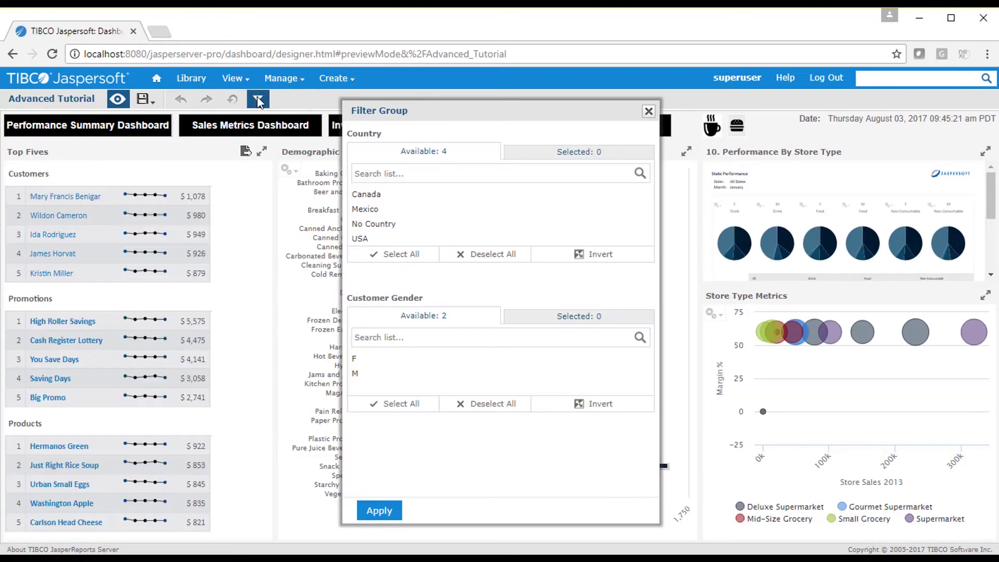
pyautogui.moveTo(395, 110); pyautogui.dragTo(68, 108)
pyautogui.click(40, 193)
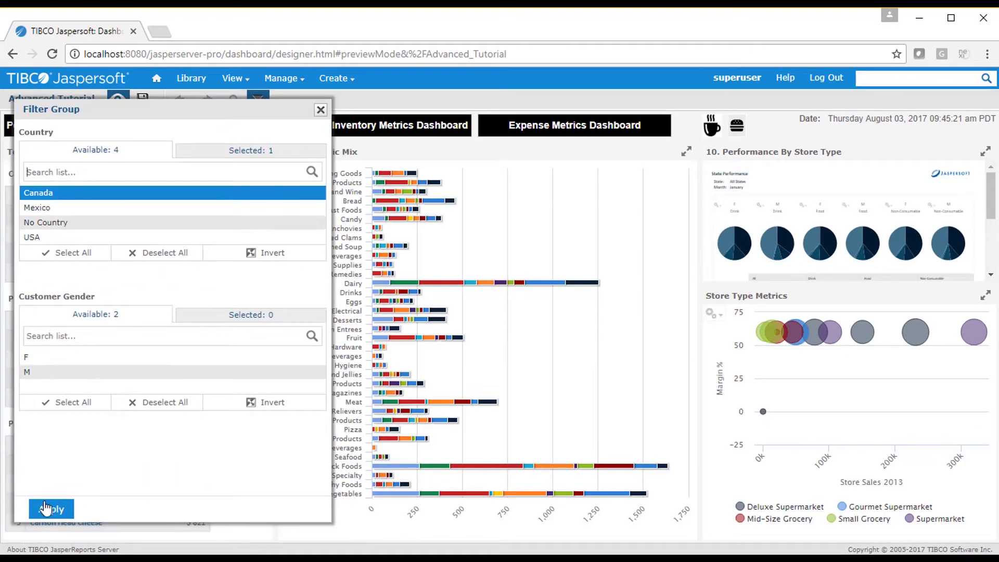
pyautogui.click(46, 508)
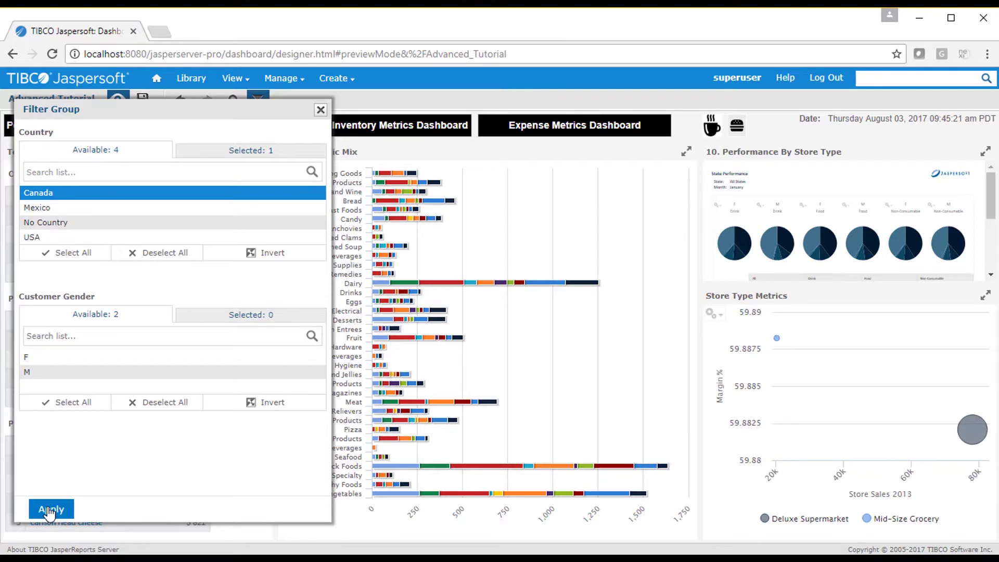
pyautogui.click(27, 372)
pyautogui.click(45, 509)
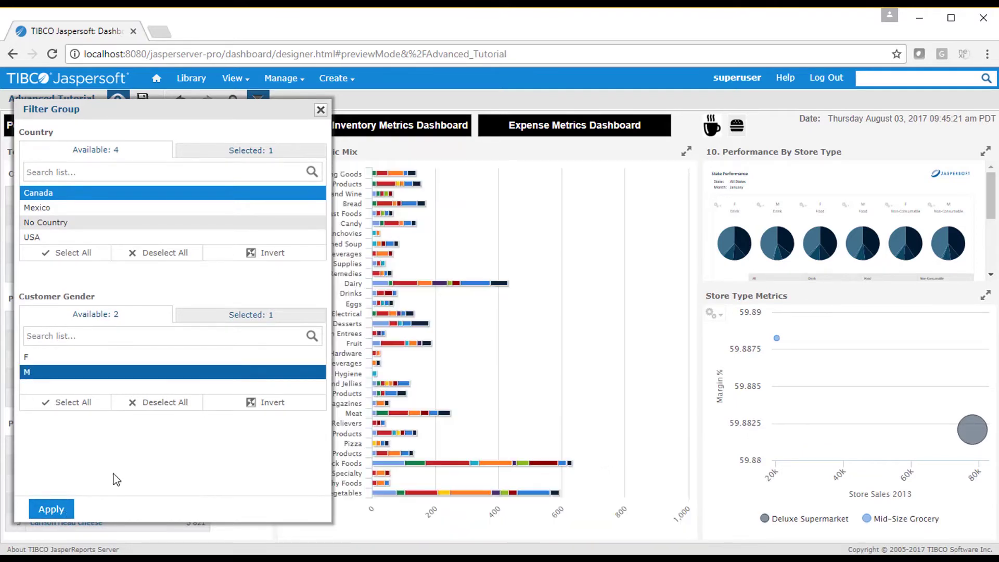
pyautogui.click(320, 110)
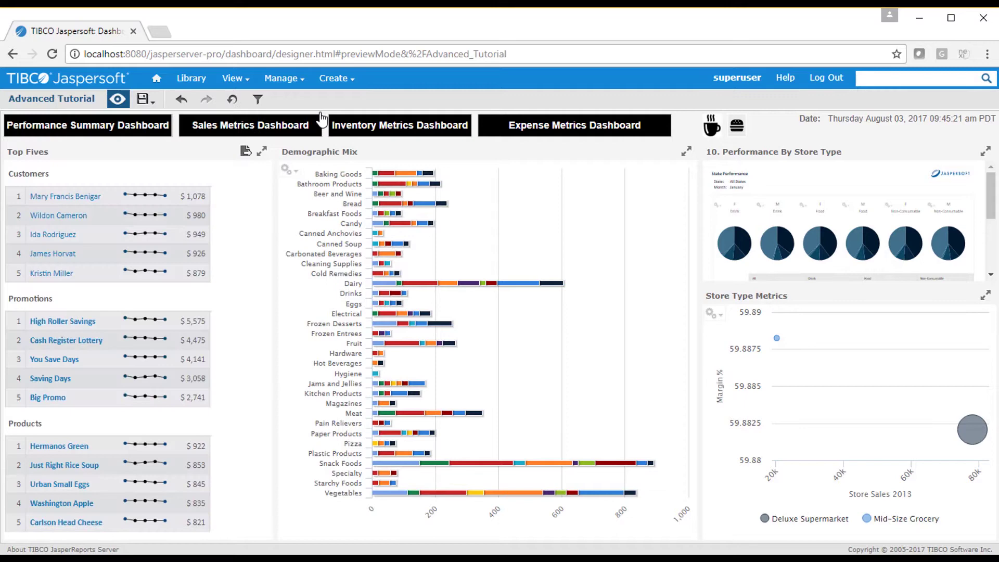
pyautogui.click(121, 100)
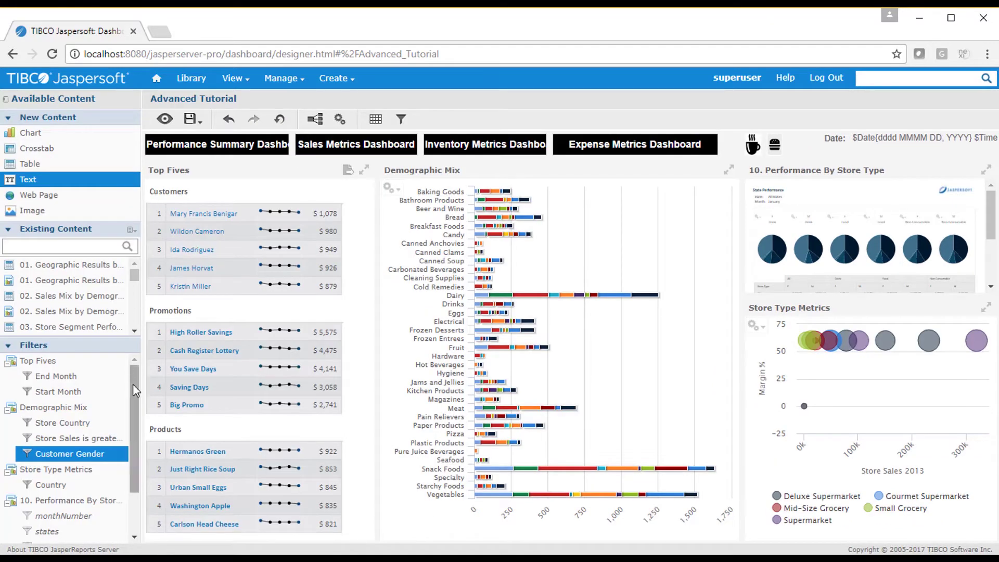
# Show Parameter Mapping: Country feeds Store Type Metrics, Customer Gender feeds Demographic Mix
pyautogui.scroll(-1, 131, 395)
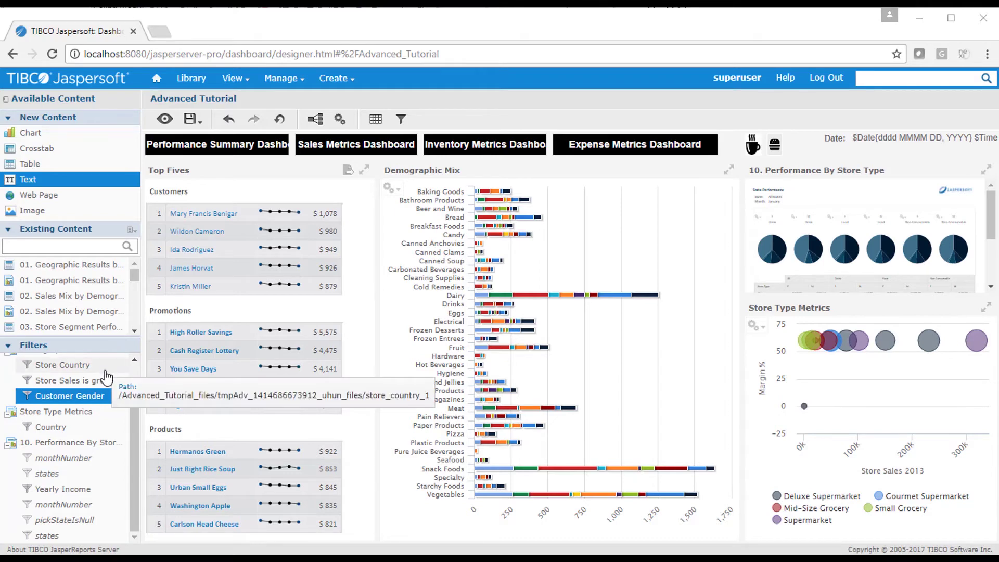
pyautogui.click(319, 124)
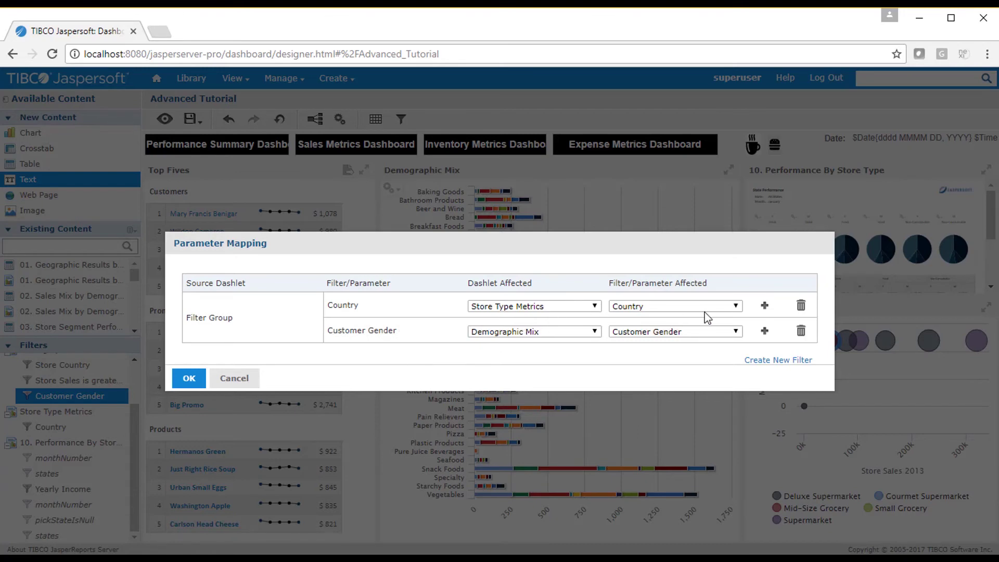
# Add a Country filter mapping to Demographic Mix's Store Country parameter and apply it
pyautogui.click(764, 307)
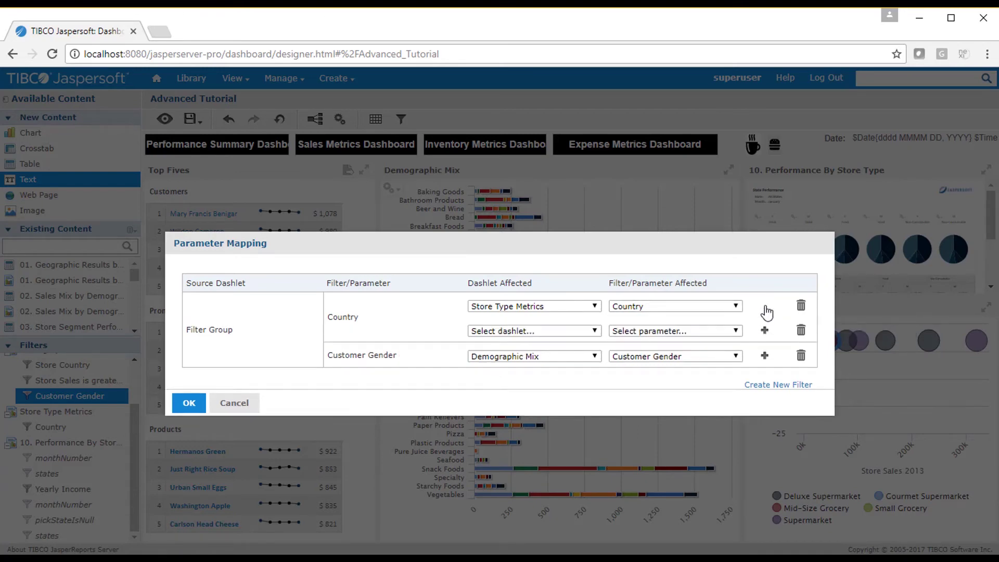
pyautogui.click(595, 331)
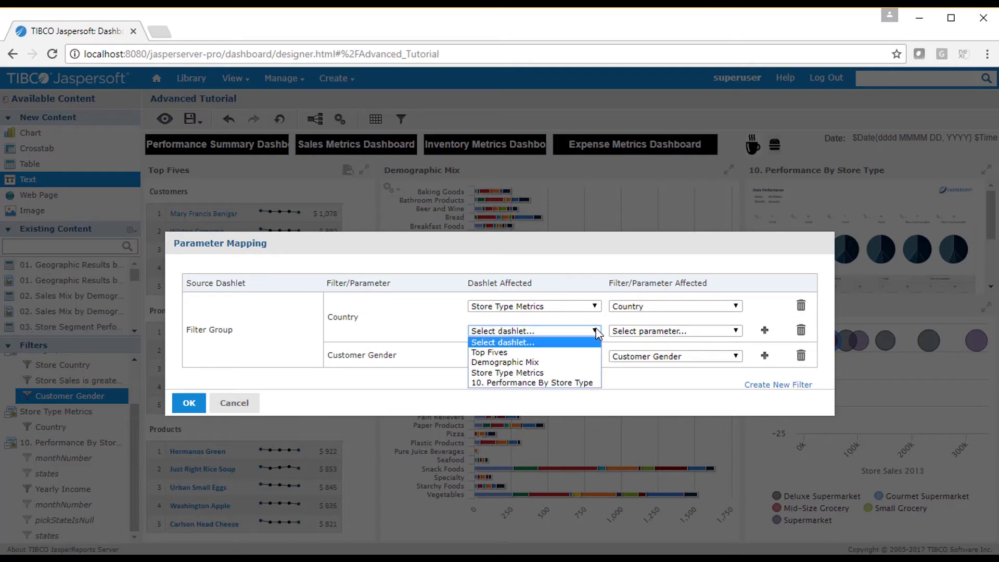
pyautogui.click(554, 362)
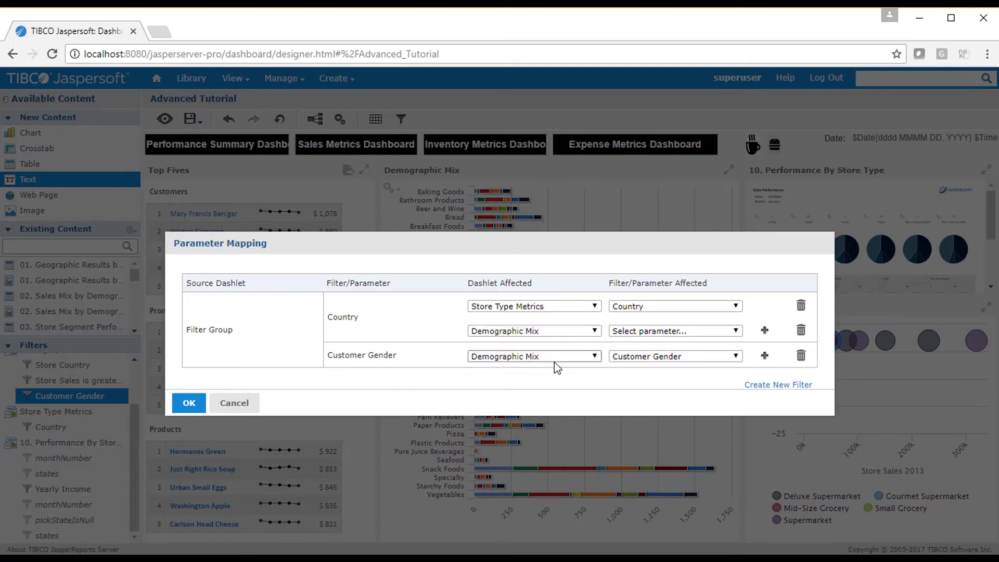
pyautogui.click(734, 330)
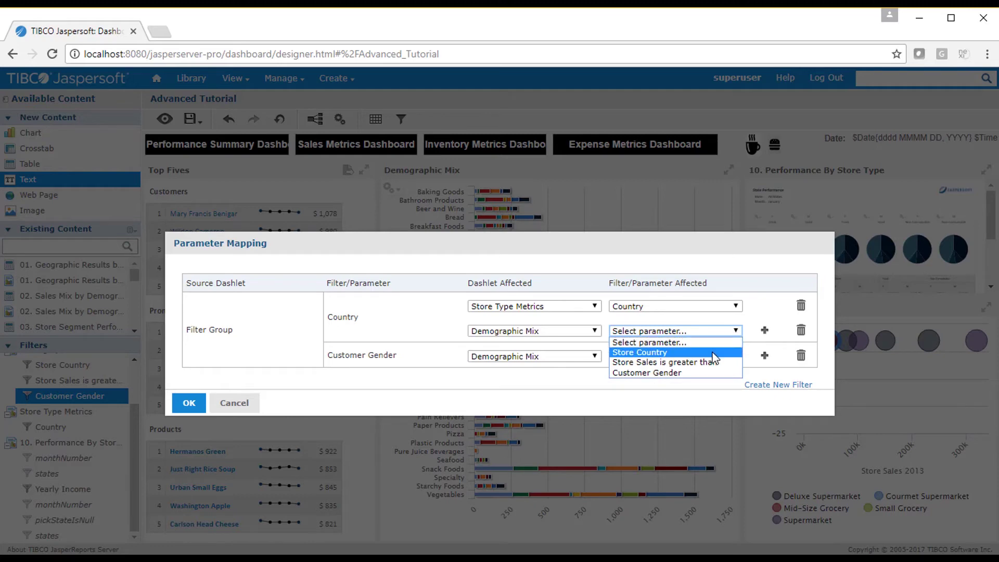
pyautogui.click(671, 353)
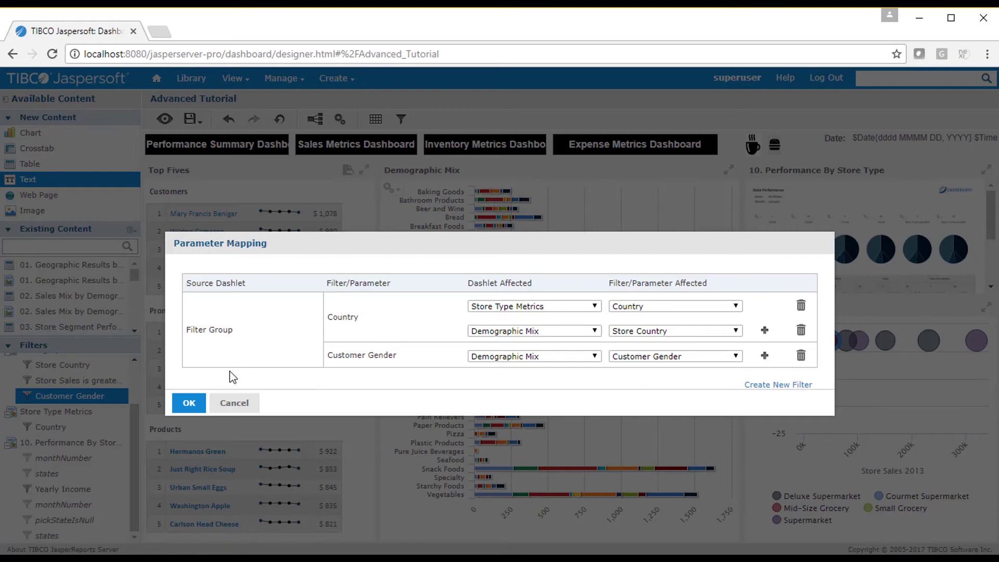
pyautogui.click(183, 405)
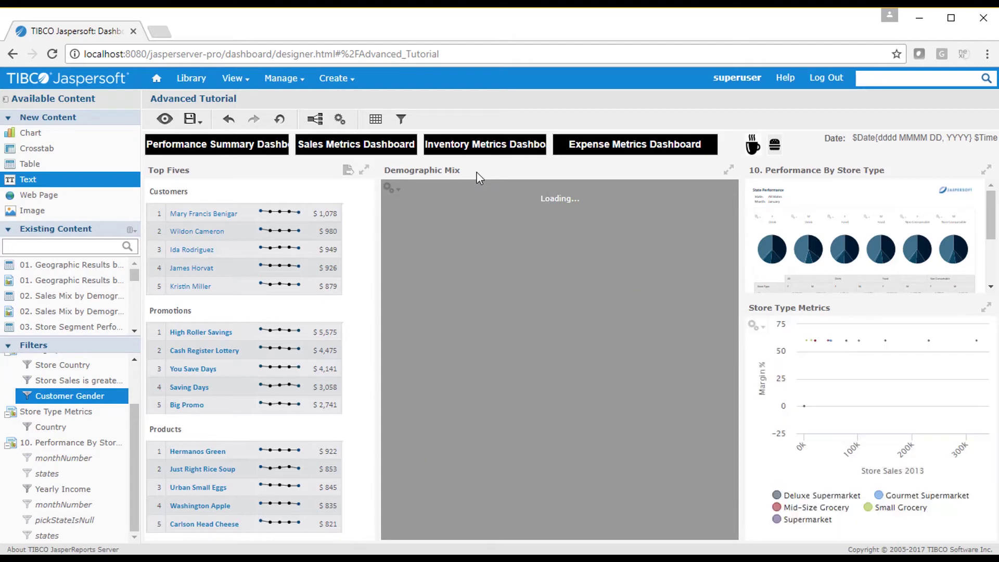
# Rename the Demographic Mix dashlet to '$P{store_country_1} Demographic Mix' in its properties
pyautogui.rightClick(477, 172)
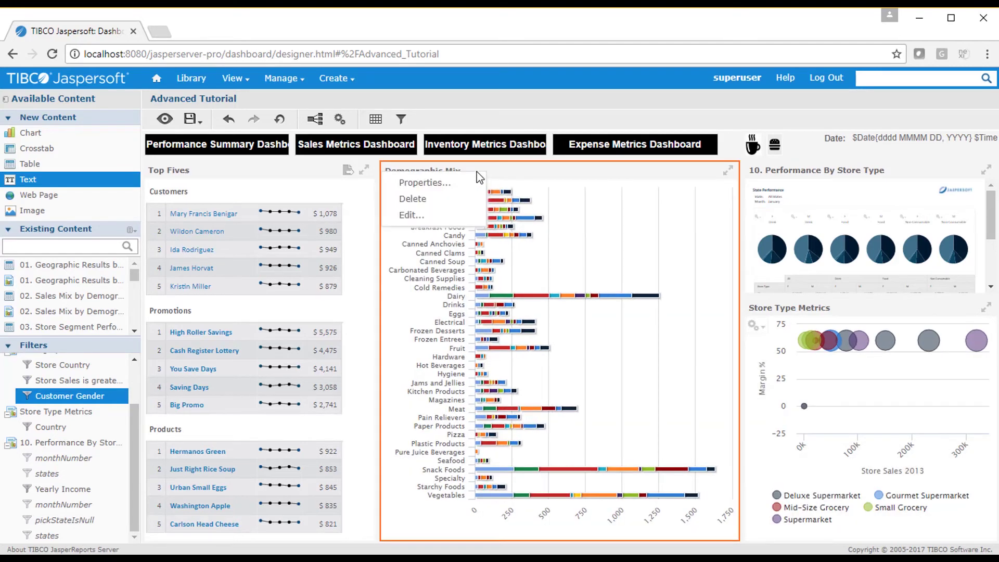
pyautogui.click(469, 184)
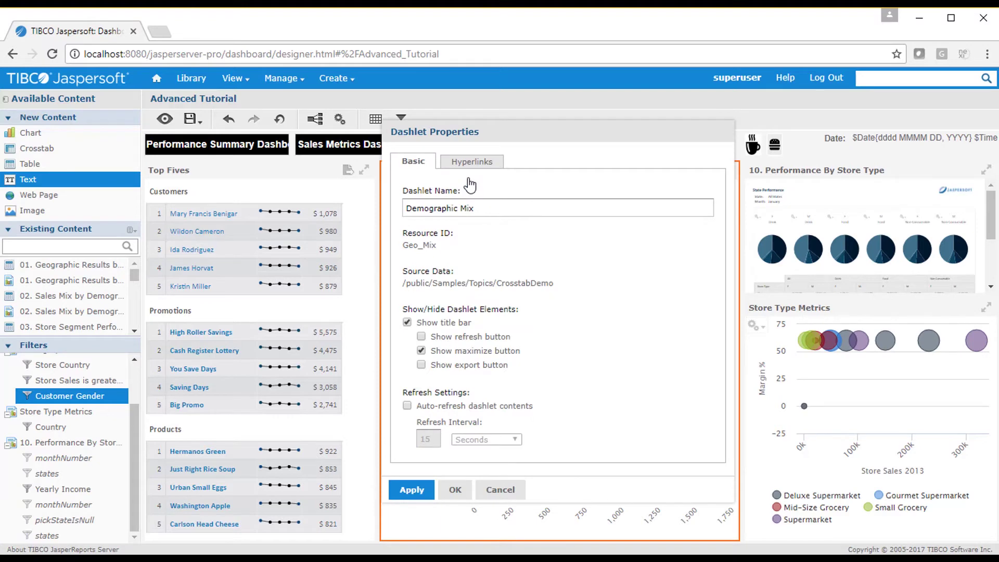
pyautogui.click(407, 208)
pyautogui.write('$P{store_country_1}')
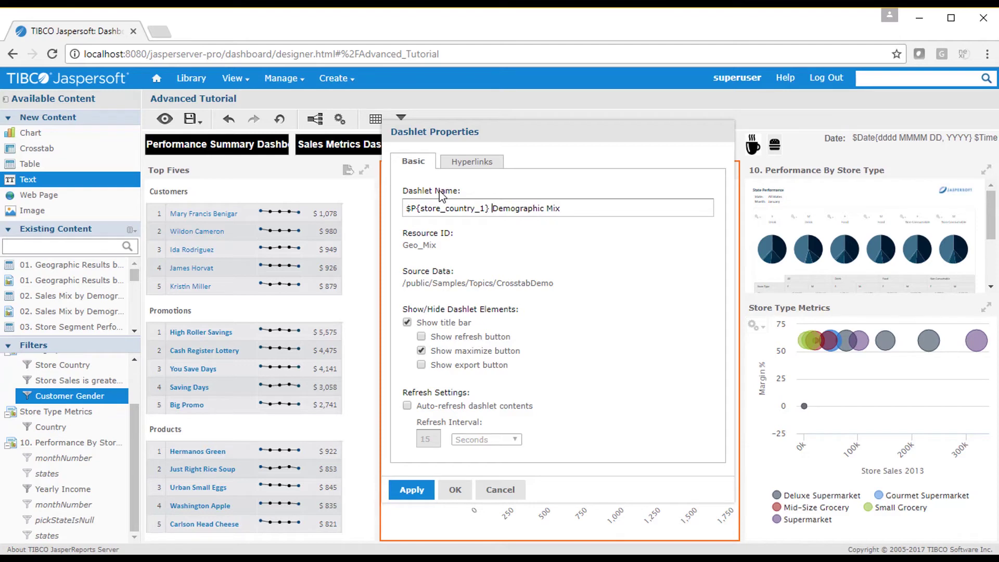
pyautogui.moveTo(422, 208); pyautogui.dragTo(486, 208)
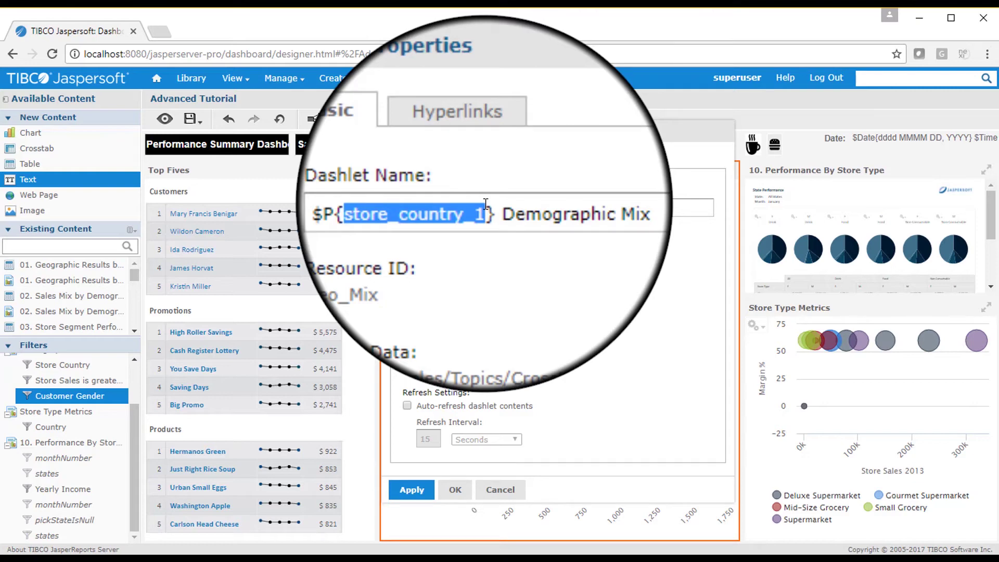
pyautogui.click(454, 490)
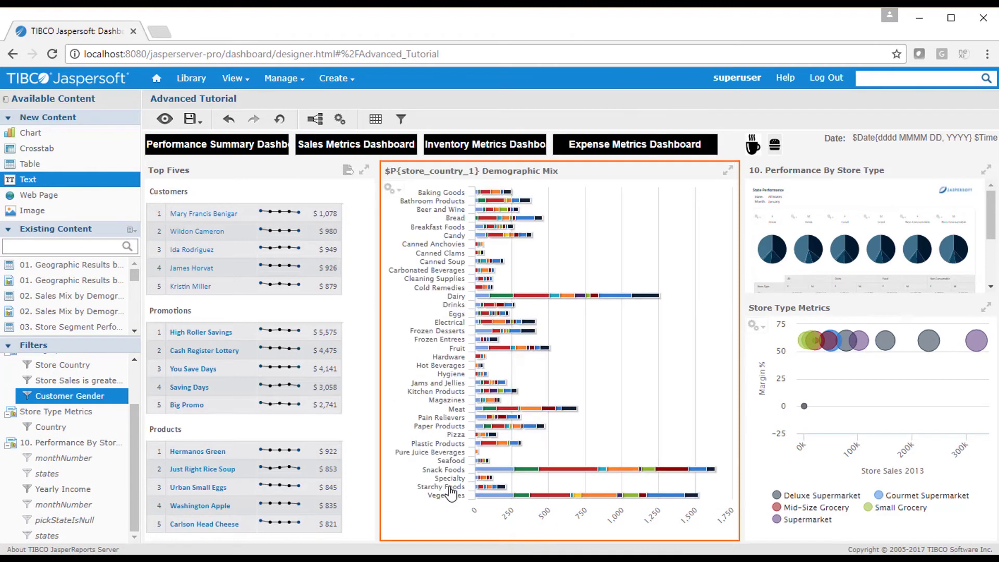
pyautogui.click(165, 119)
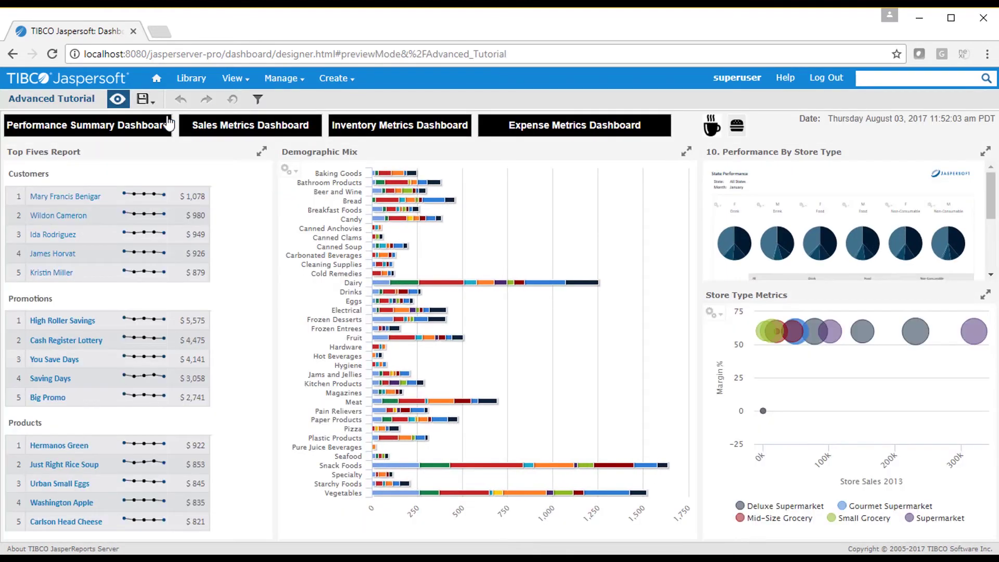
pyautogui.click(257, 99)
pyautogui.click(386, 204)
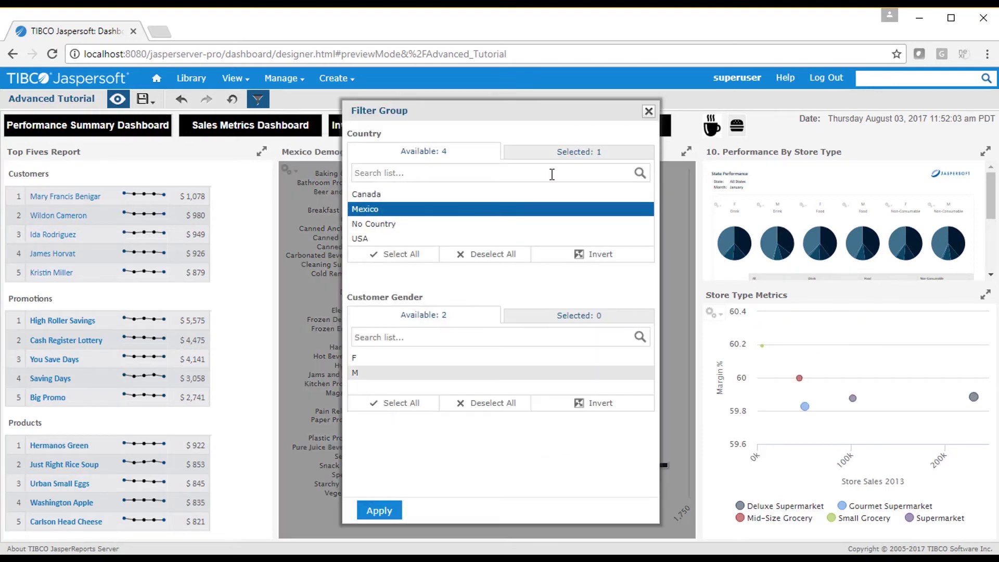
pyautogui.moveTo(584, 107); pyautogui.dragTo(620, 107)
pyautogui.click(685, 104)
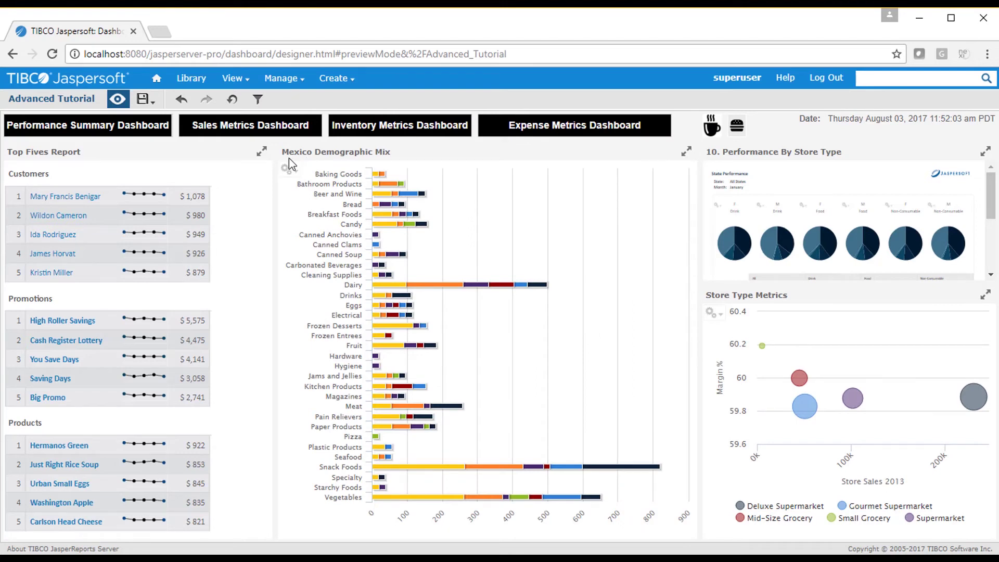
pyautogui.click(118, 99)
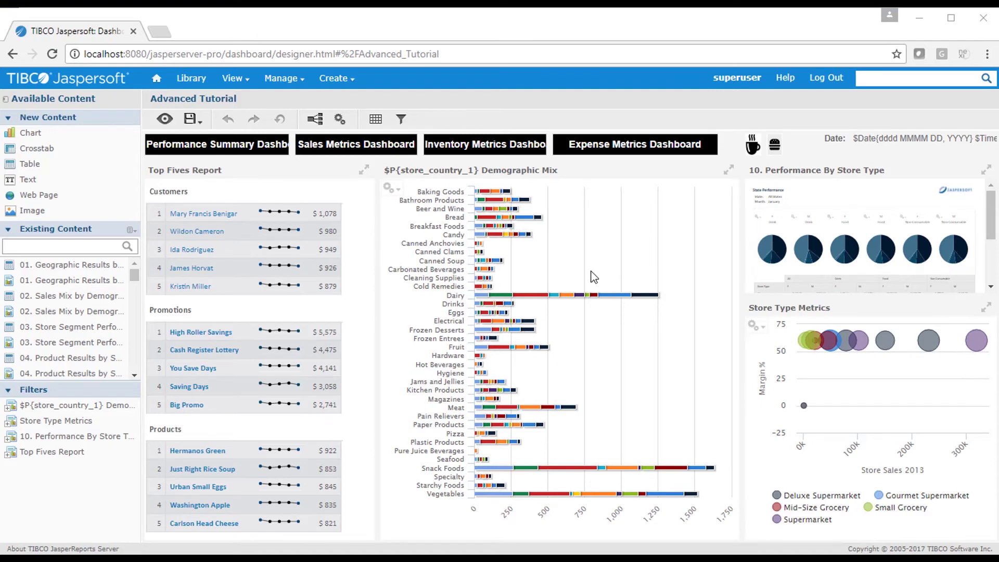
# Enable chart hyperlinks with the Update page action on the Store Type Metrics bubble chart
pyautogui.doubleClick(806, 314)
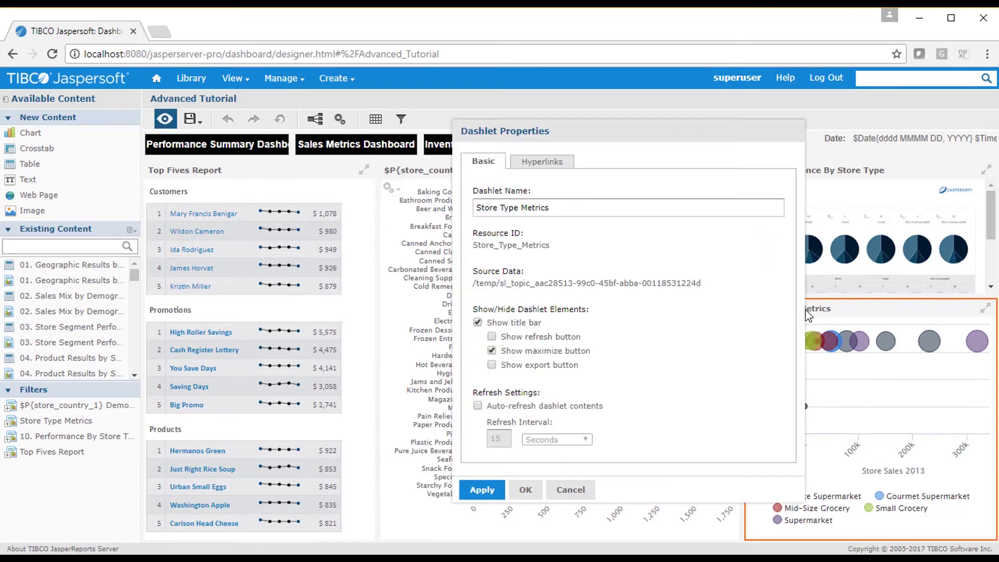
pyautogui.click(567, 163)
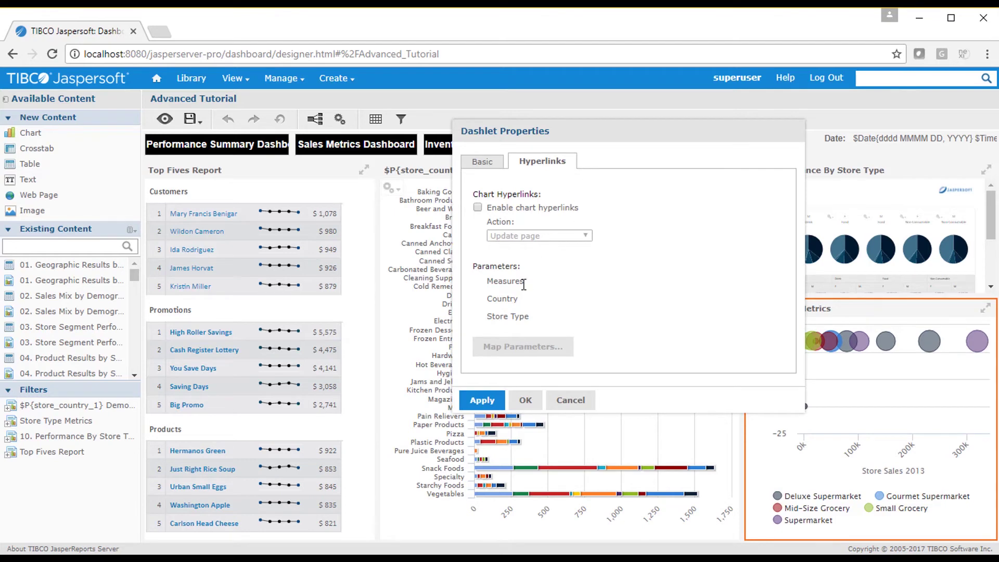
pyautogui.moveTo(518, 299)
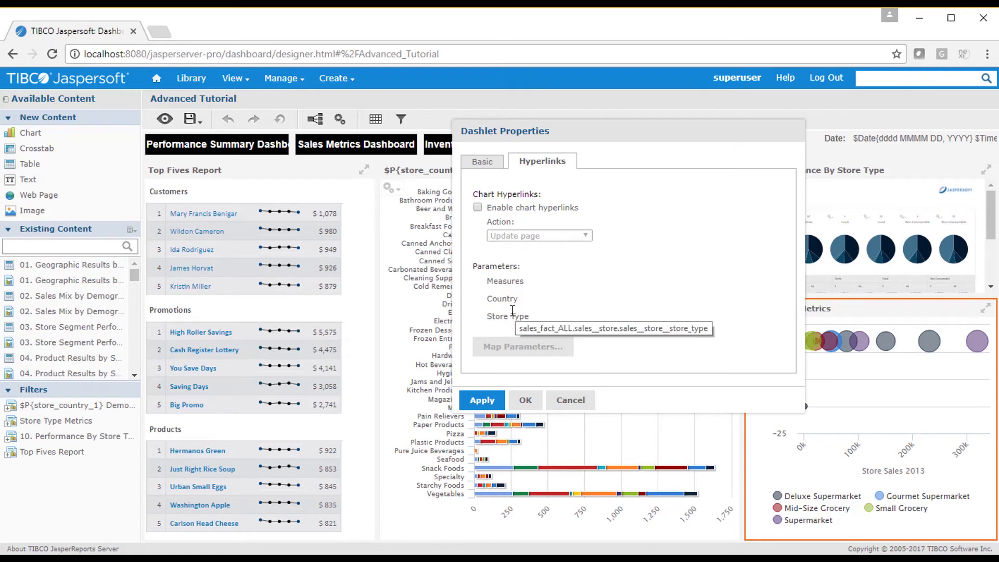
pyautogui.click(478, 208)
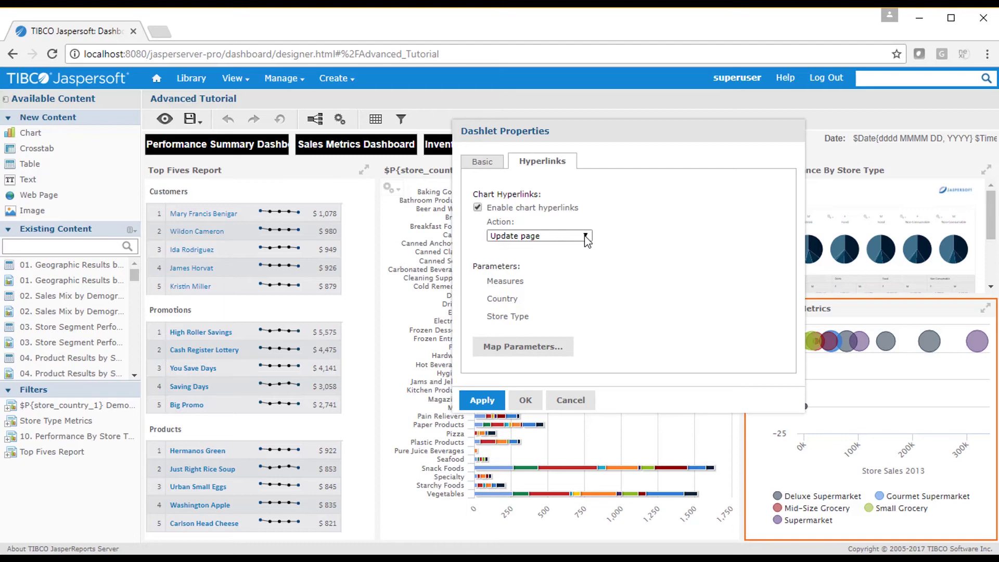
pyautogui.click(545, 358)
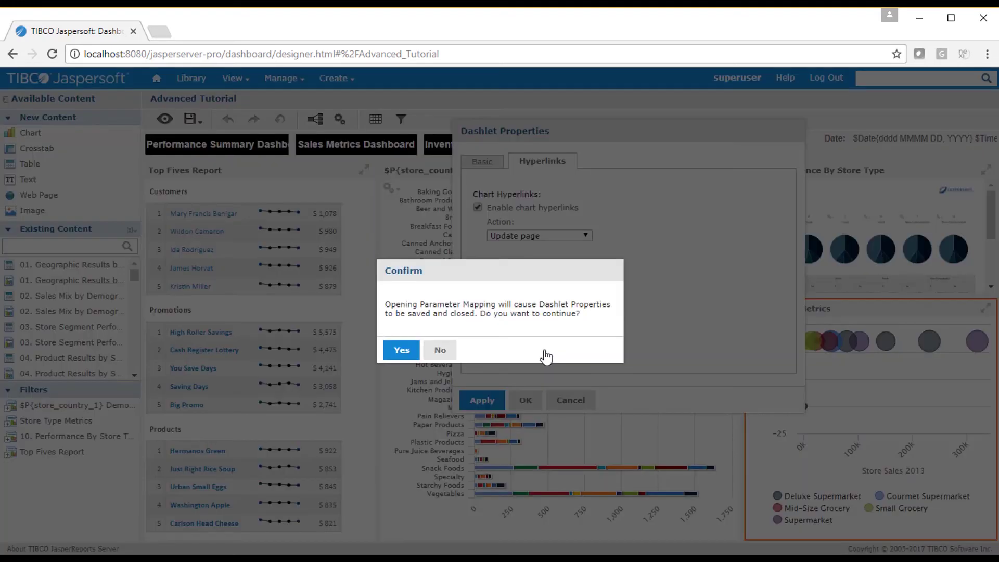
# Map the bubble chart's Country to Demographic Mix's Store Country parameter and apply it
pyautogui.click(408, 358)
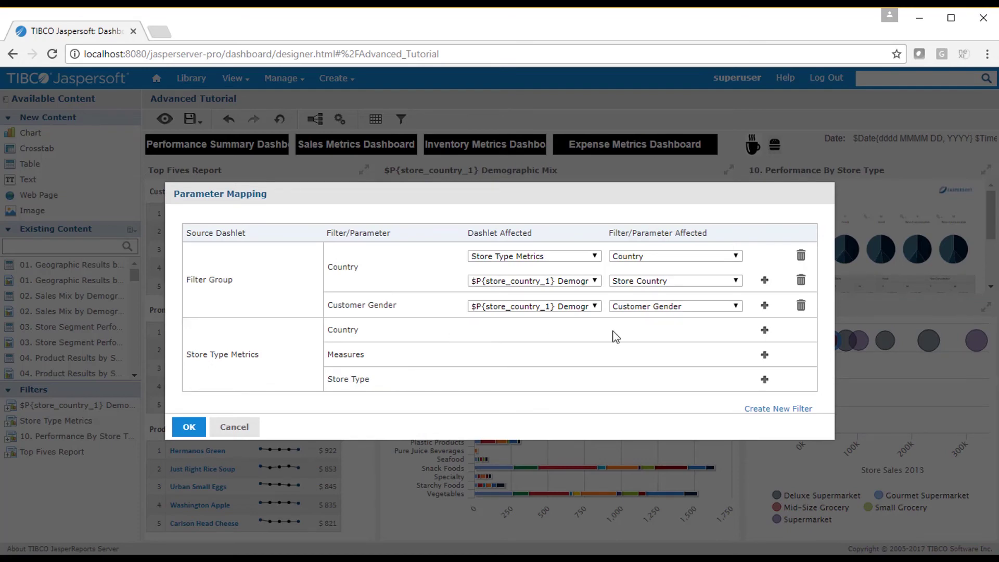
pyautogui.click(764, 333)
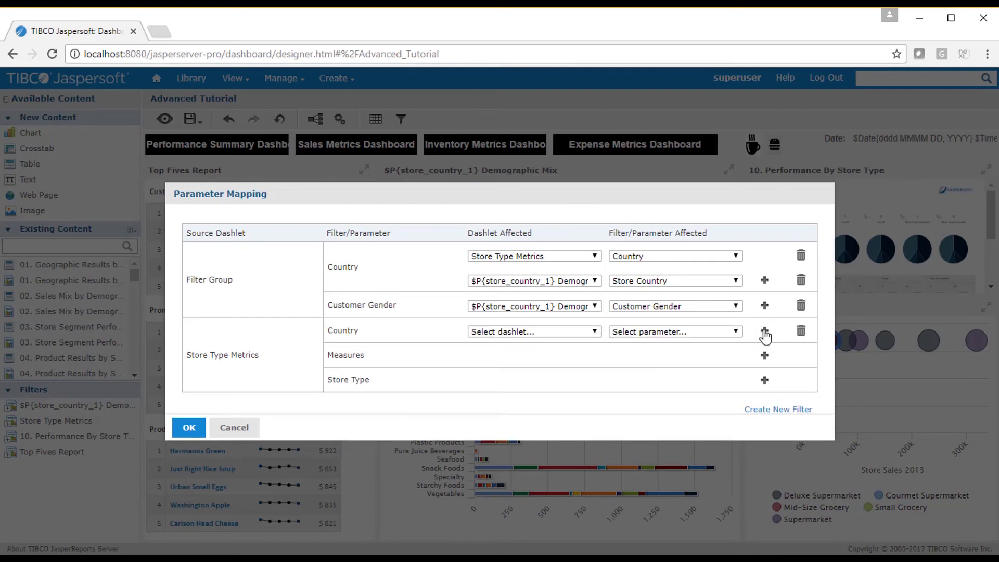
pyautogui.click(598, 330)
pyautogui.click(590, 353)
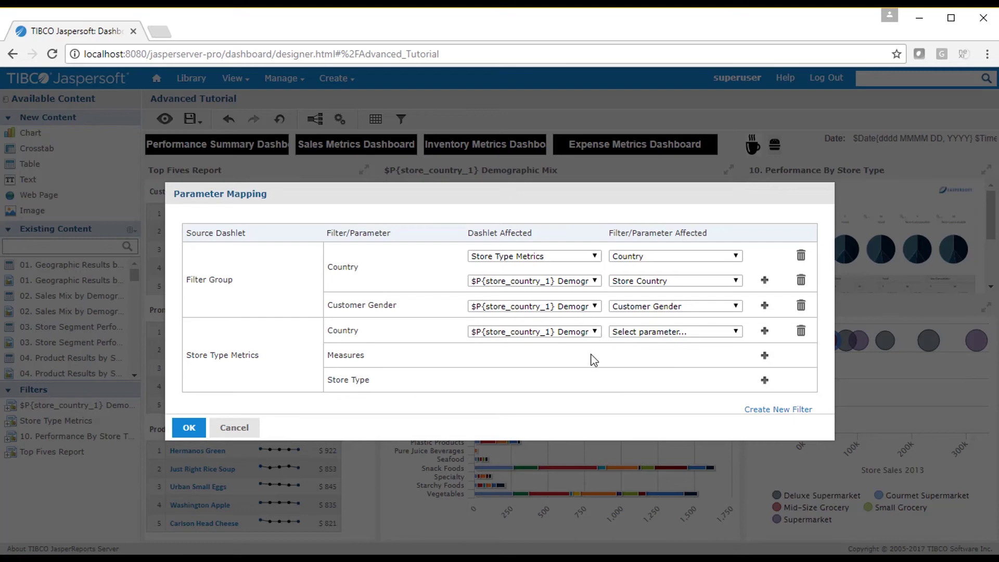
pyautogui.click(677, 331)
pyautogui.click(708, 352)
pyautogui.click(192, 431)
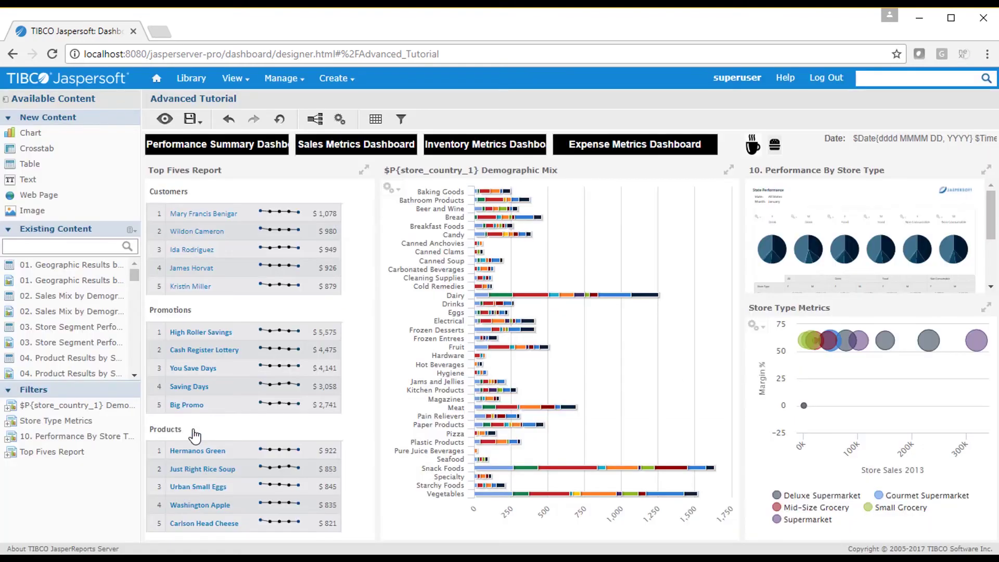
# In preview, filter Demographic Mix via the Mexico, then USA Deluxe Supermarket bubbles, then reset
pyautogui.click(165, 119)
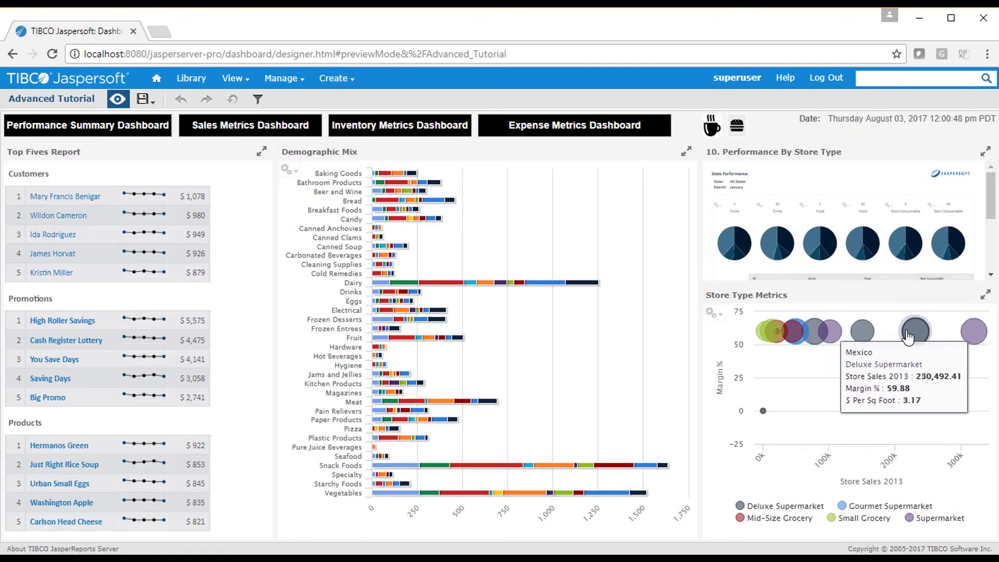
pyautogui.click(907, 336)
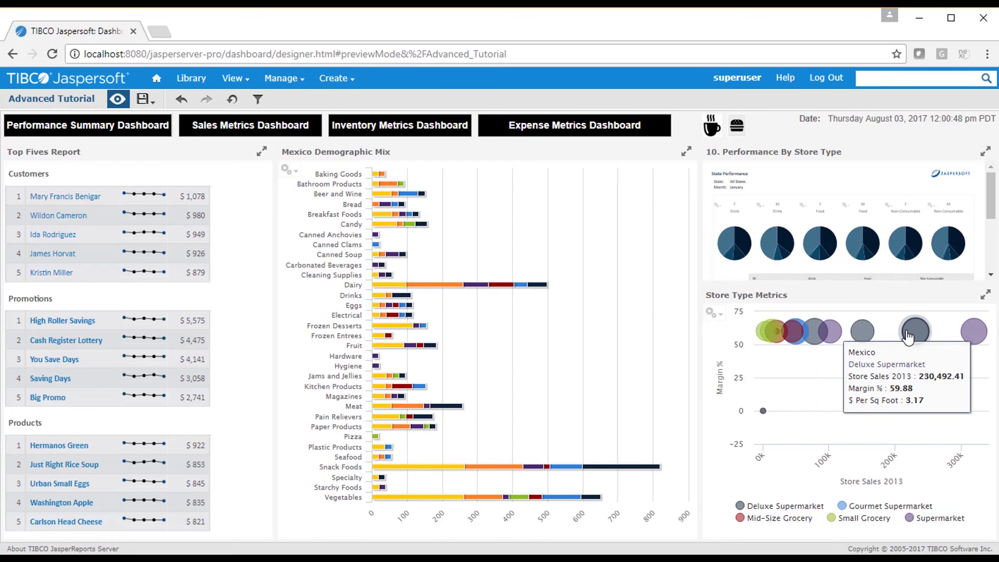
pyautogui.click(857, 333)
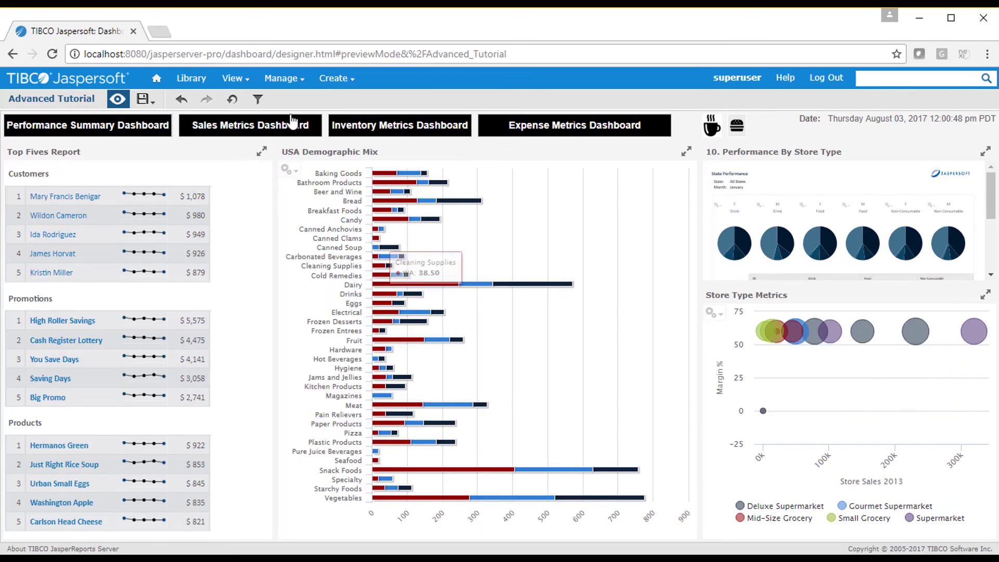
pyautogui.click(233, 100)
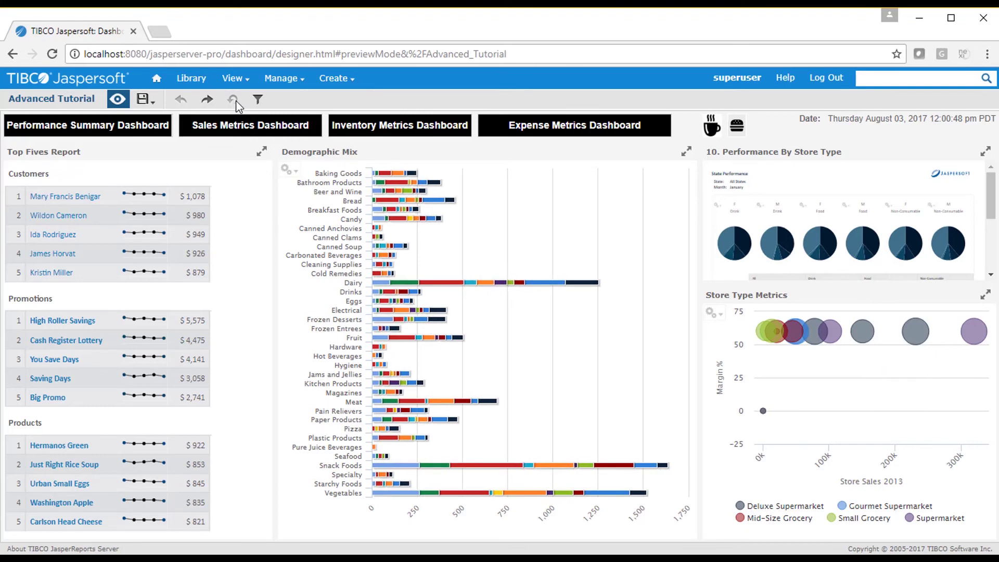
# Back in design mode, enable chart hyperlinks on the Demographic Mix dashlet
pyautogui.click(119, 100)
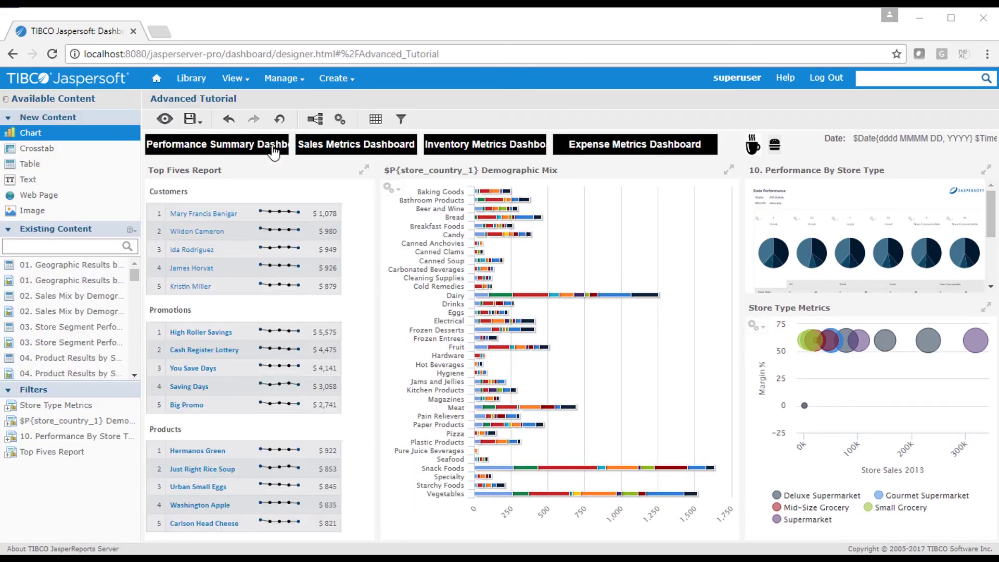
pyautogui.doubleClick(562, 219)
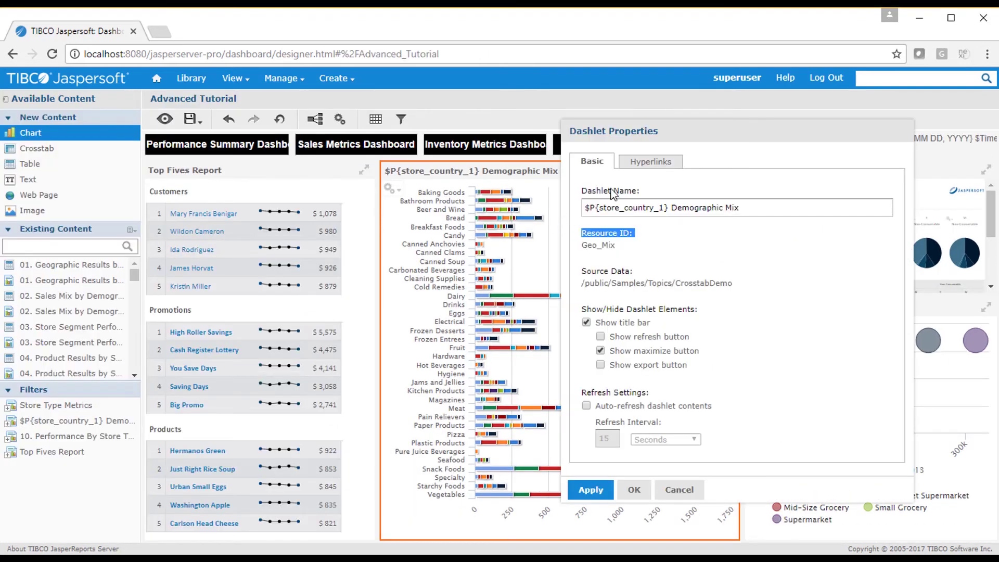
pyautogui.click(645, 164)
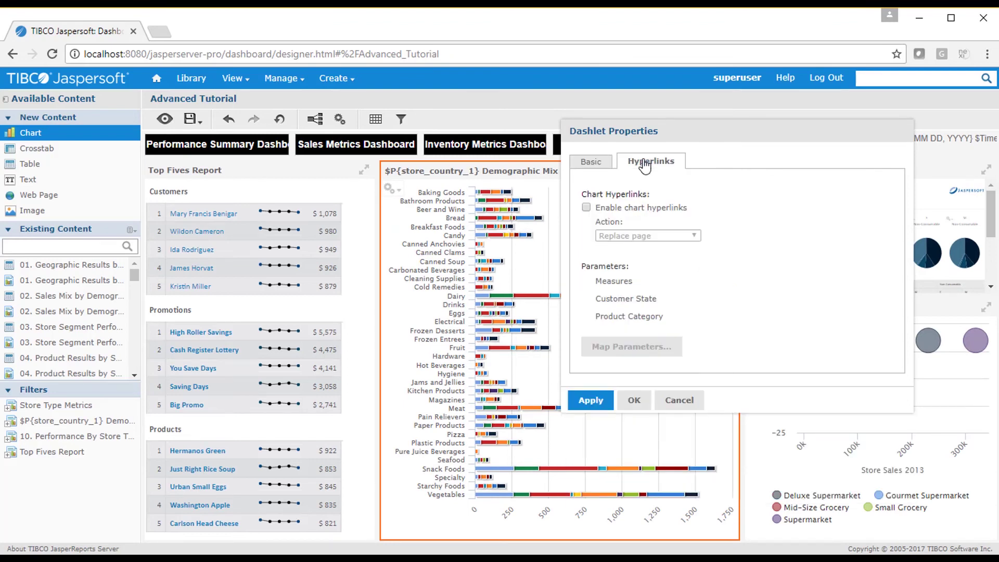
pyautogui.click(586, 207)
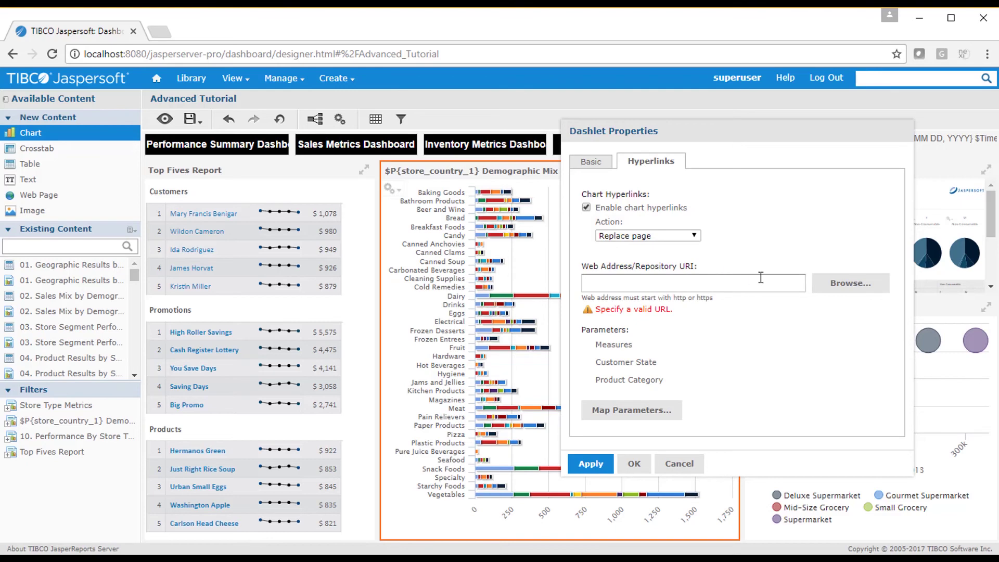
# Set the hyperlink target to the '4. Product Category KPIs' dashboard found by searching 'kpi'
pyautogui.click(826, 289)
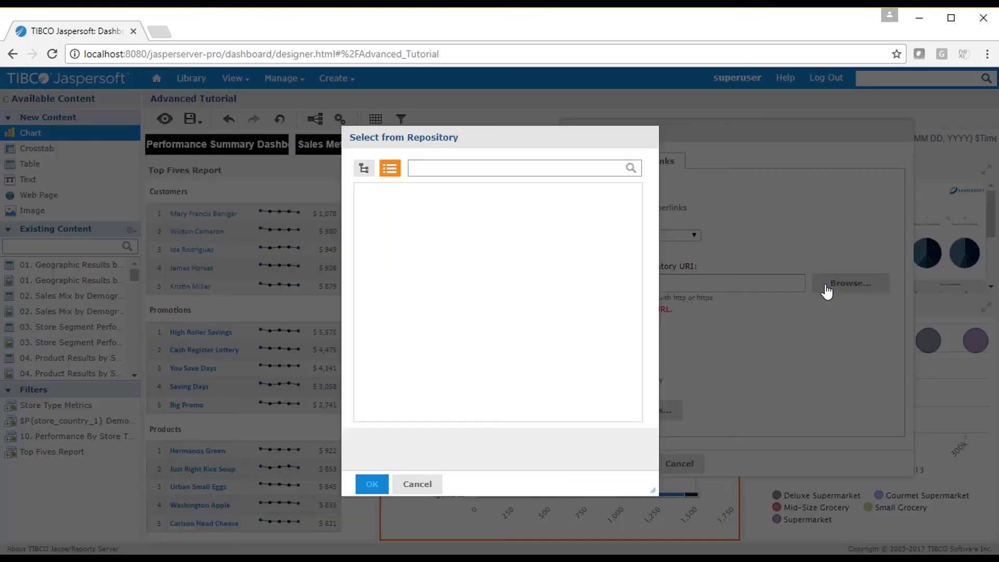
pyautogui.click(547, 169)
pyautogui.write('kpi')
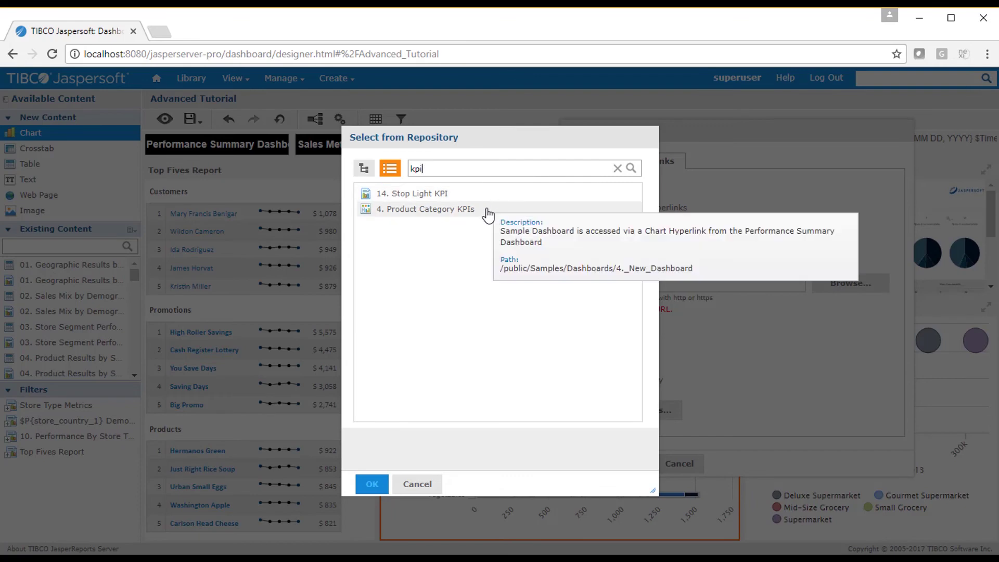
pyautogui.doubleClick(487, 210)
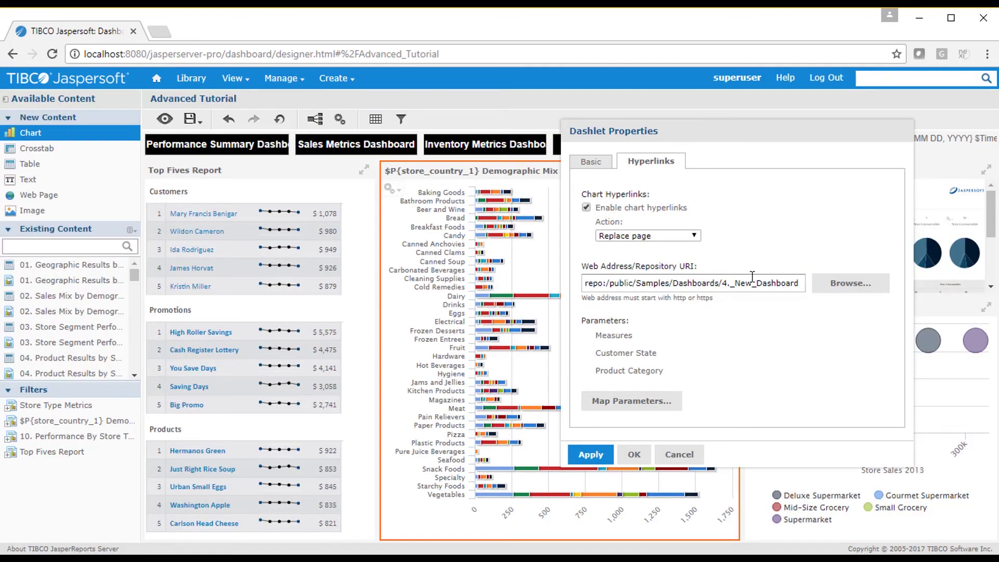
# Append the Product Category and Customer State (&c_state_p) parameters to the link URL and confirm
pyautogui.write('?')
pyautogui.moveTo(607, 283); pyautogui.dragTo(798, 288)
pyautogui.write('/public/Samples/Dashboards/4._New_Dashboard?product_category_1=$P{Product Category}')
pyautogui.write('&')
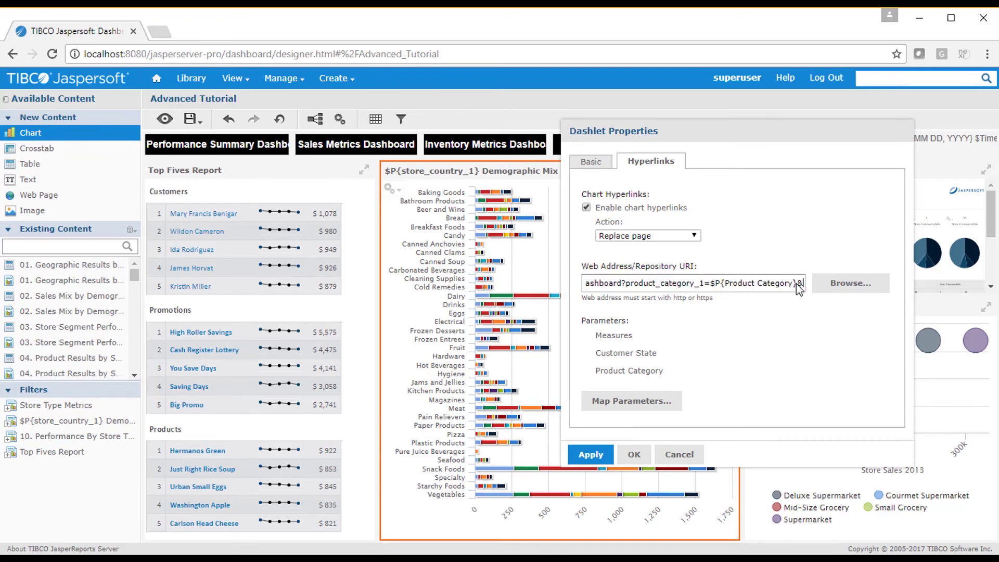
pyautogui.write('c_state_p')
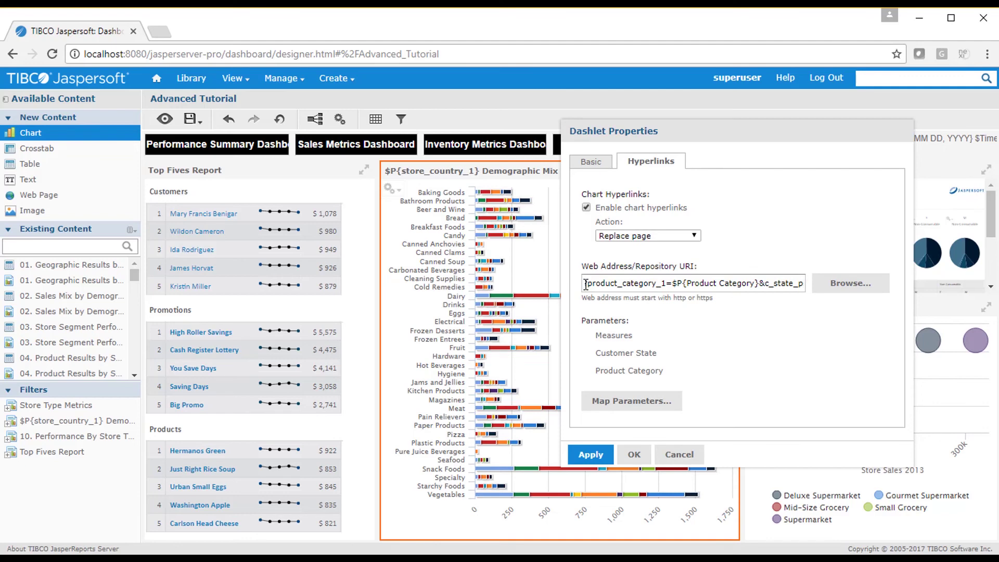
pyautogui.moveTo(585, 284); pyautogui.dragTo(790, 281)
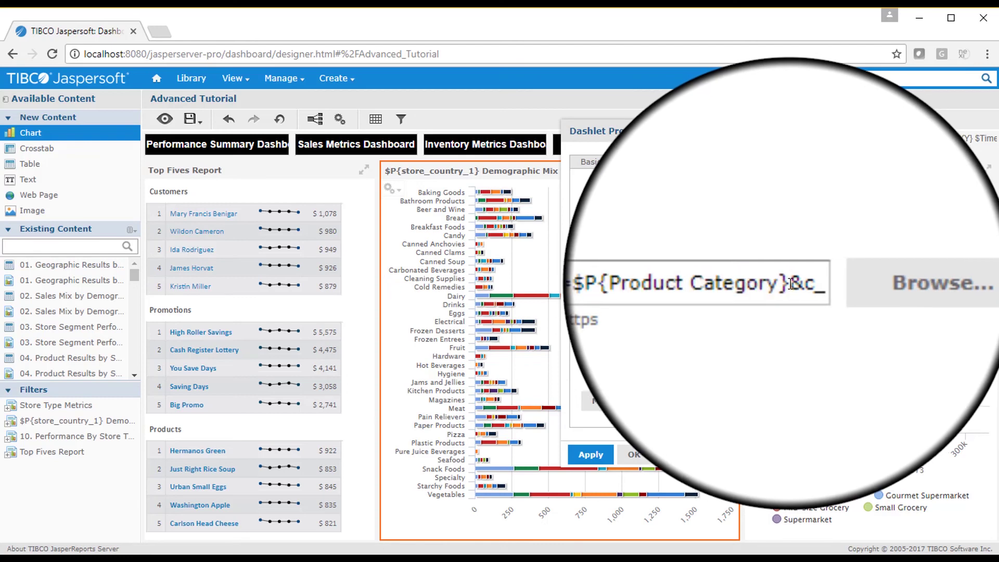
pyautogui.moveTo(790, 281); pyautogui.dragTo(801, 284)
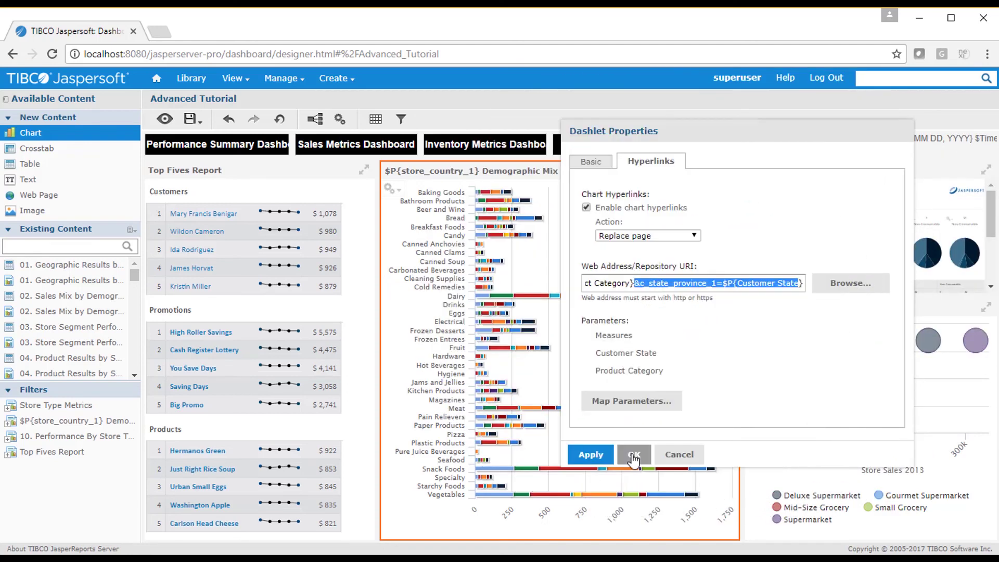
pyautogui.click(633, 456)
# Save the dashboard, preview it, and test the Baking Goods bar drill into Product Category KPIs
pyautogui.click(192, 119)
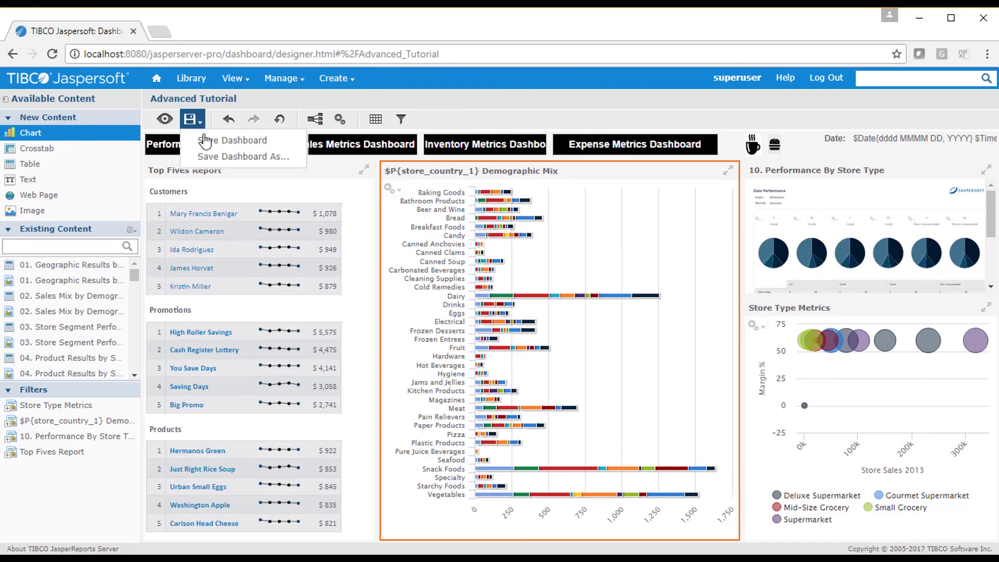
pyautogui.click(206, 141)
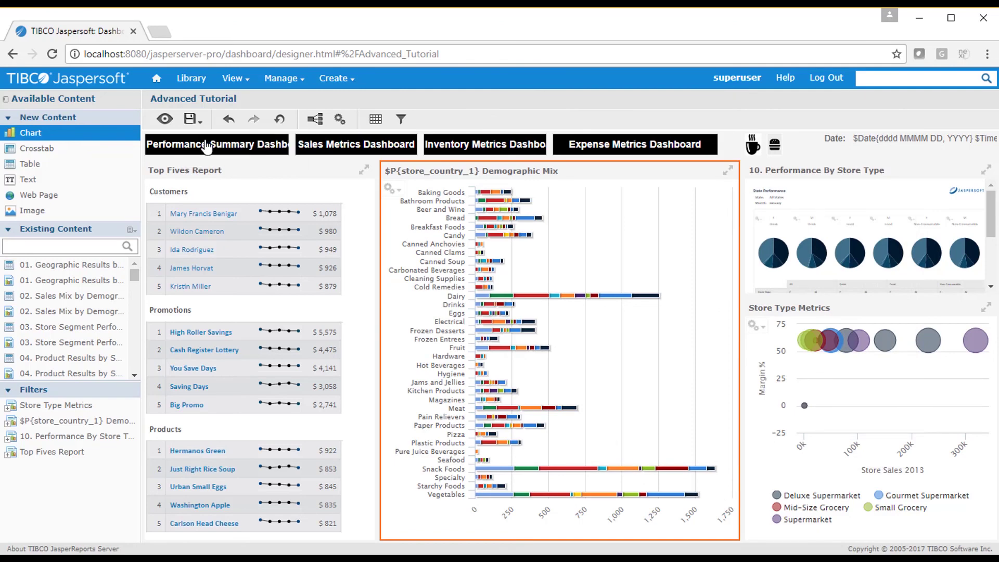
pyautogui.click(165, 119)
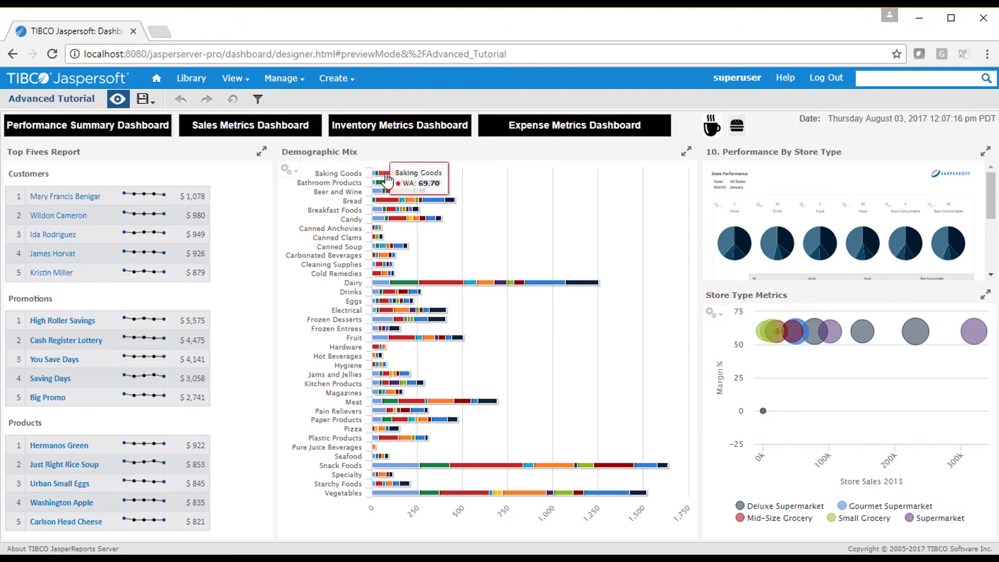
pyautogui.click(386, 180)
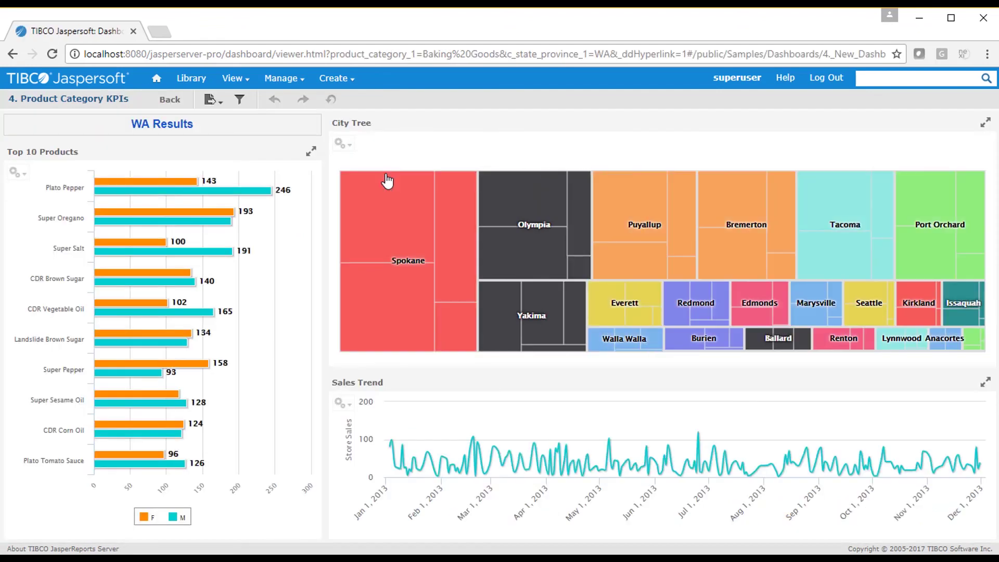
pyautogui.click(241, 100)
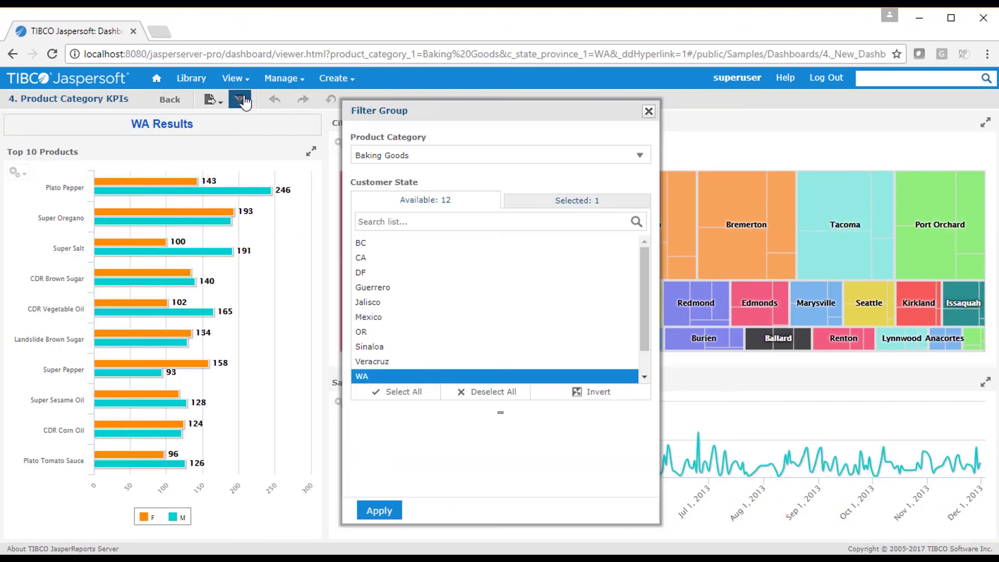
pyautogui.click(648, 111)
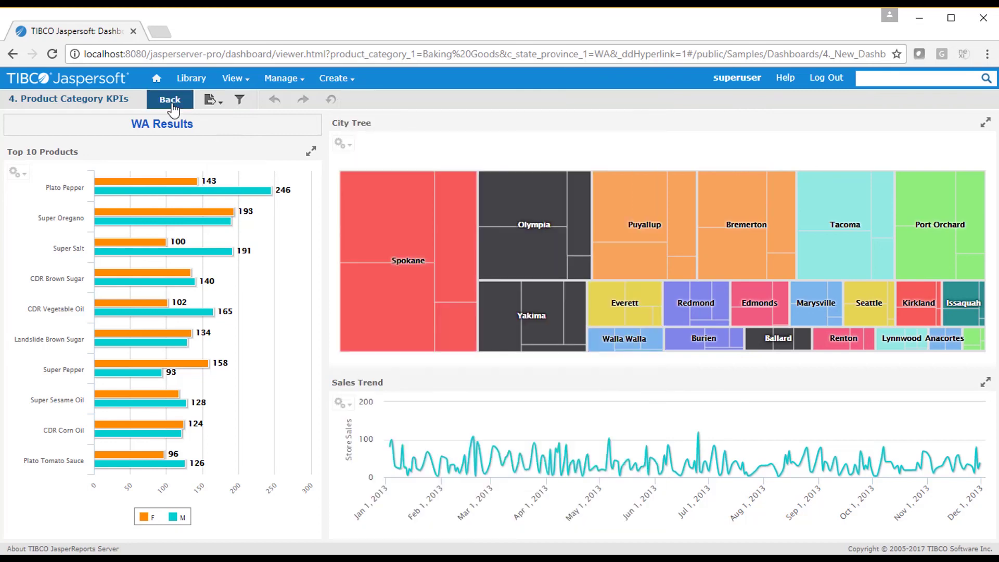
pyautogui.click(170, 99)
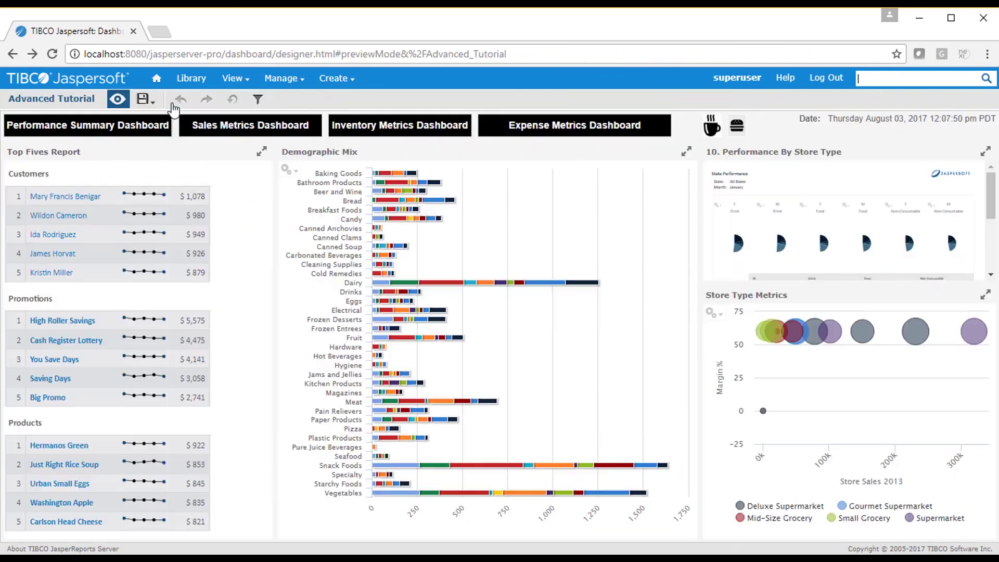
# Reopen Advanced Tutorial from the repository search results and retest the Baking Goods drill-down
pyautogui.click(230, 78)
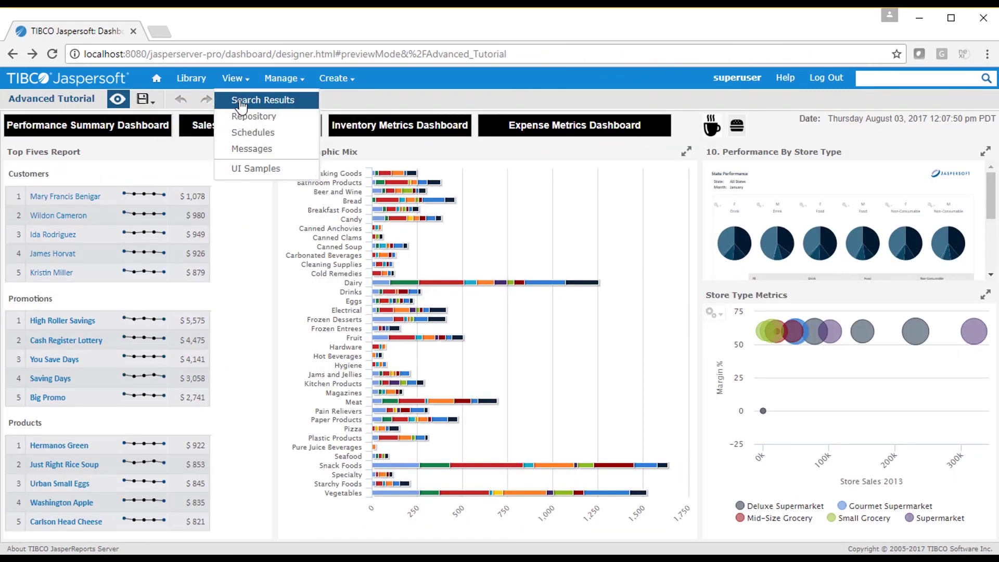
pyautogui.click(240, 102)
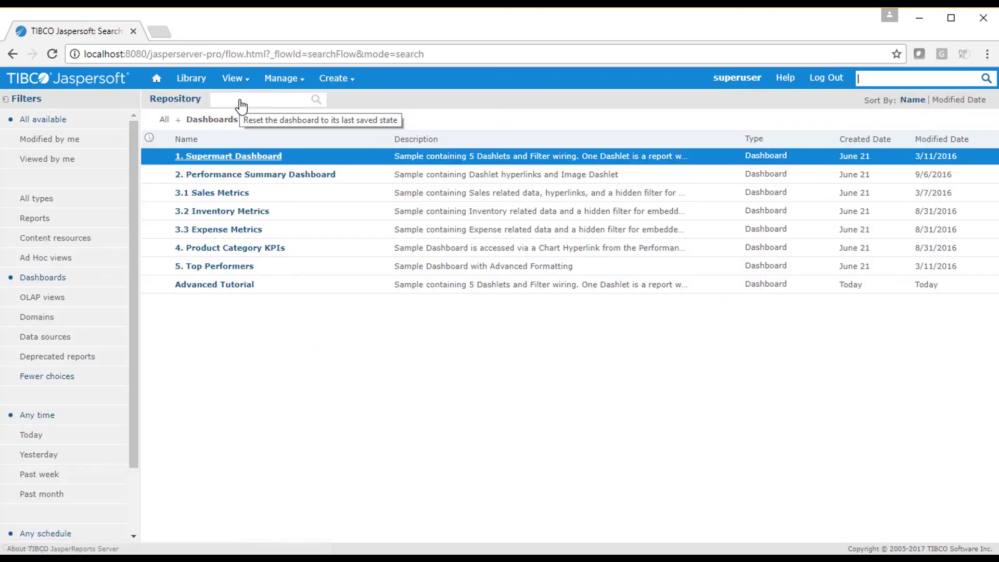
pyautogui.click(222, 288)
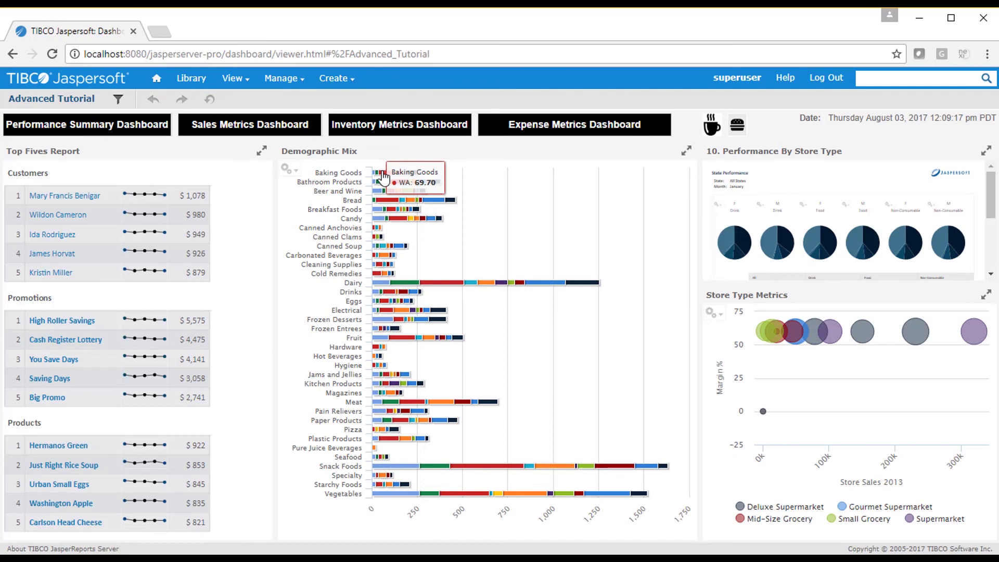
pyautogui.click(383, 177)
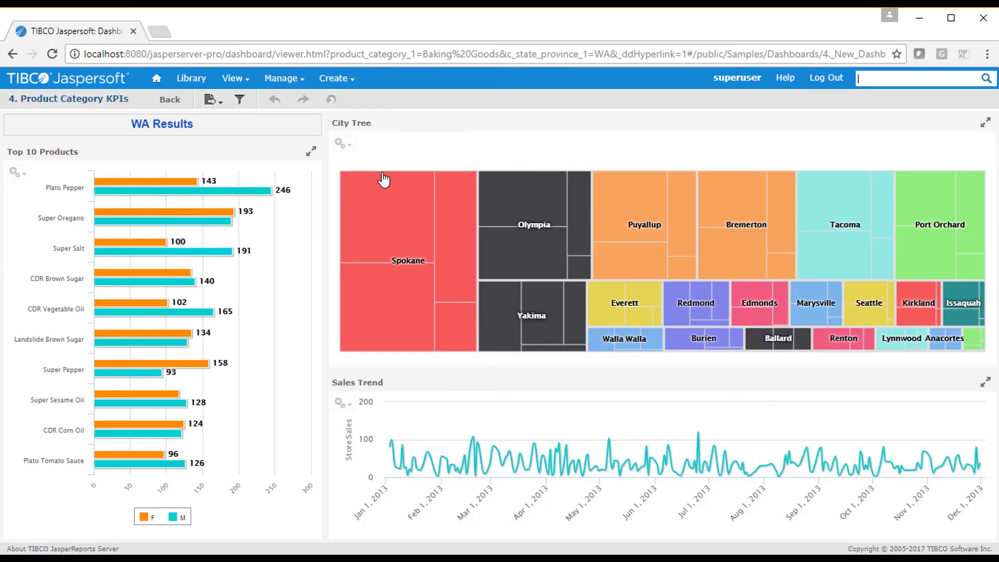
pyautogui.click(170, 99)
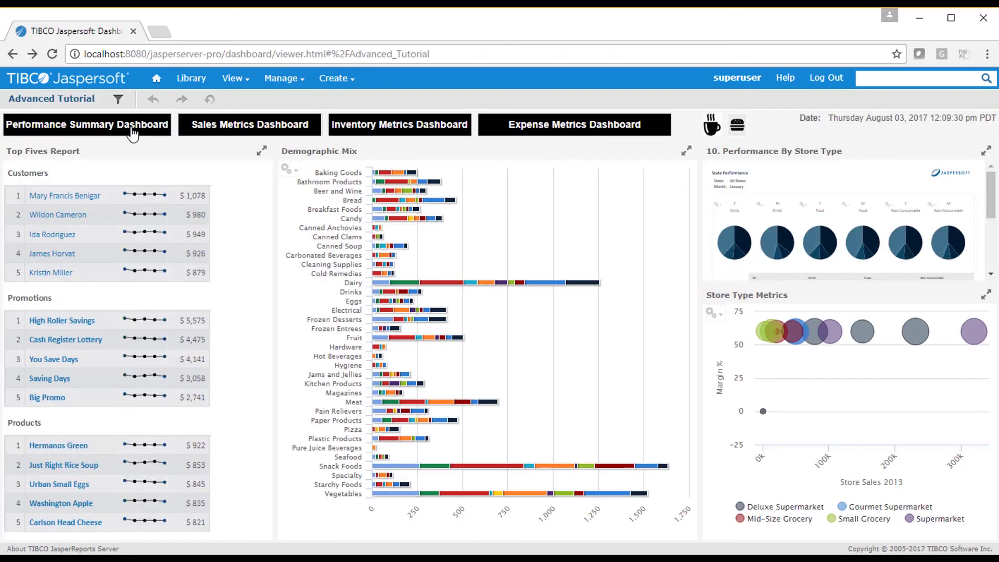
# Open a top customer's detail report, then the js-visualize repository, scrolling to Dashboard Samples
pyautogui.click(68, 201)
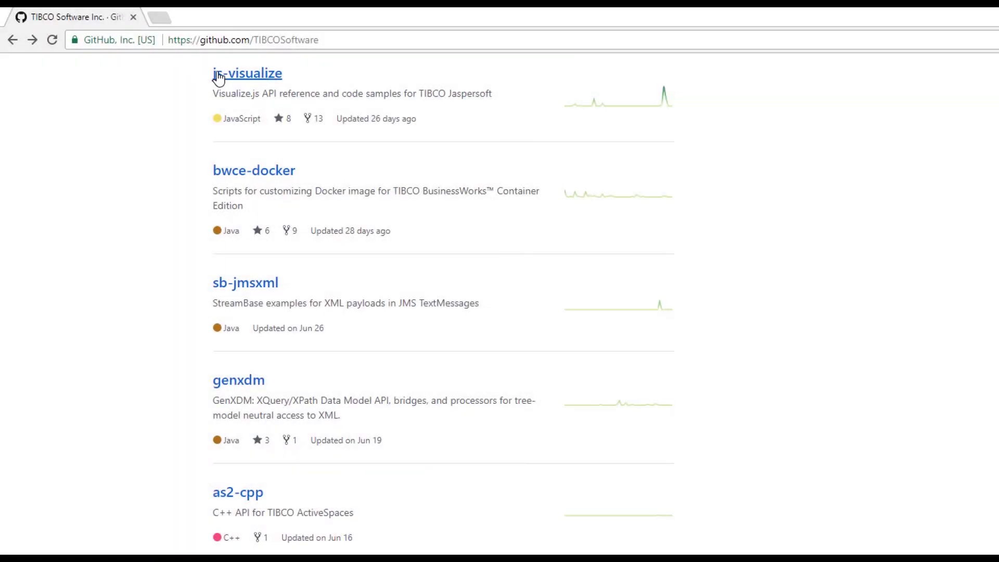
pyautogui.click(219, 76)
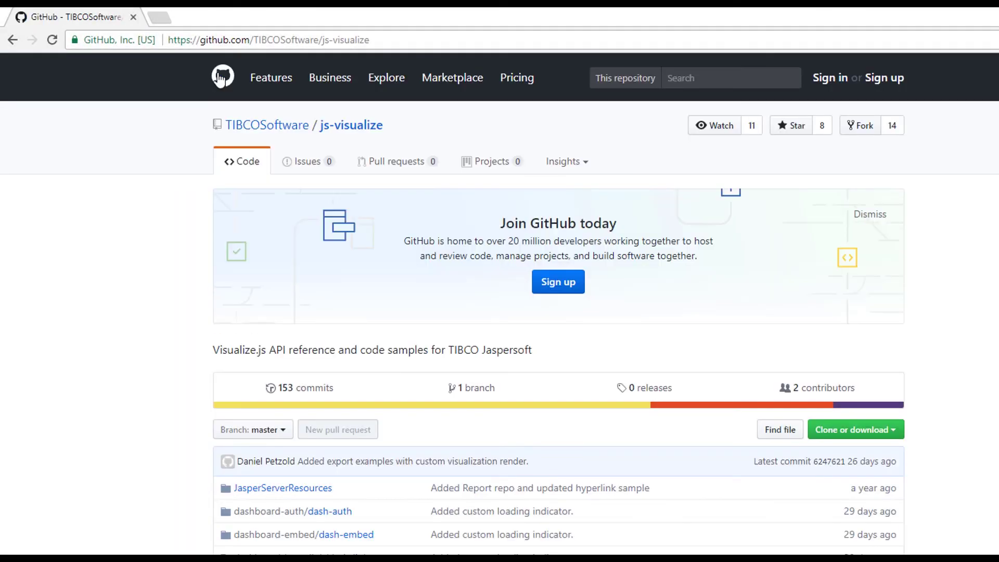
pyautogui.scroll(-7, 221, 78)
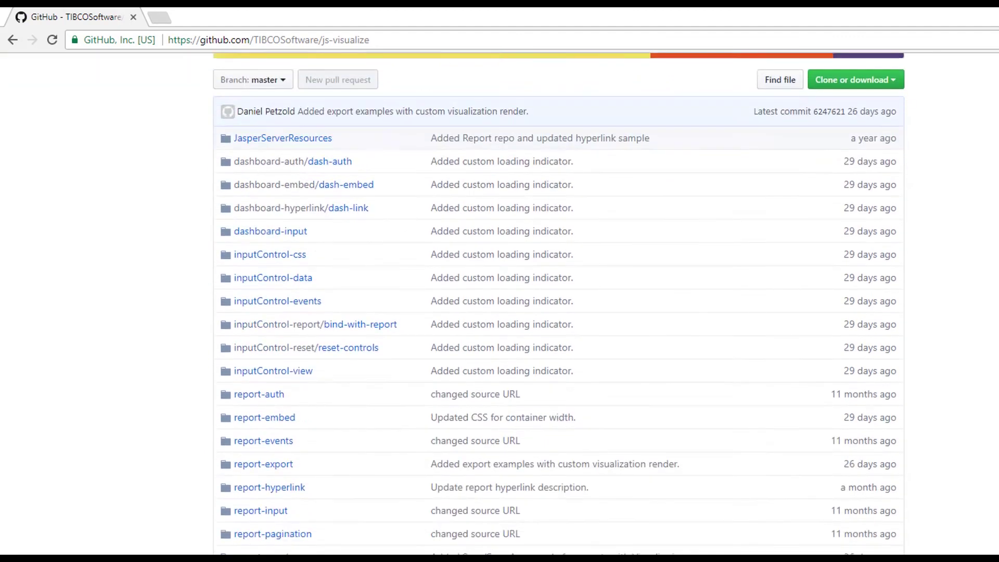
pyautogui.scroll(-9, 559, 305)
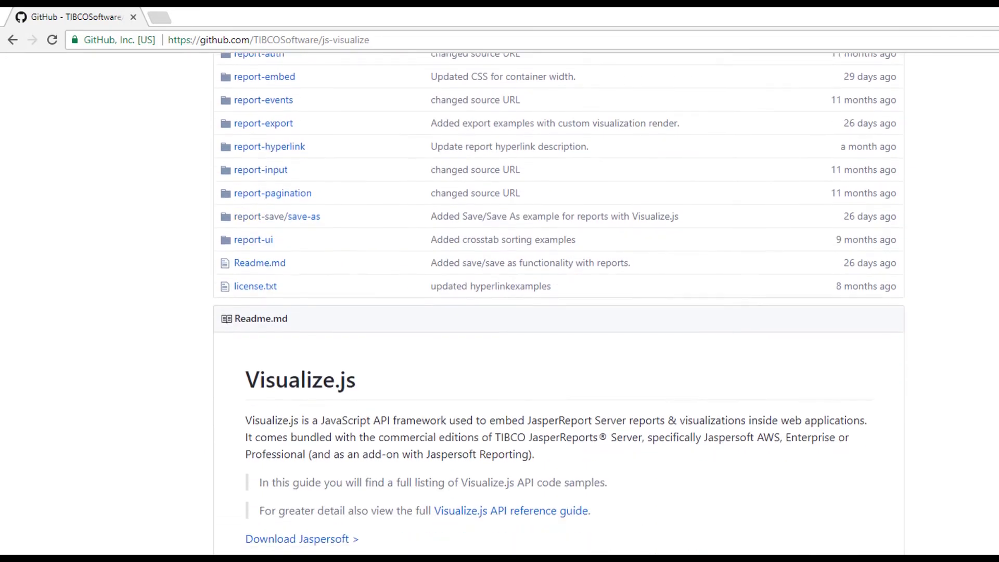
pyautogui.scroll(-10, 558, 304)
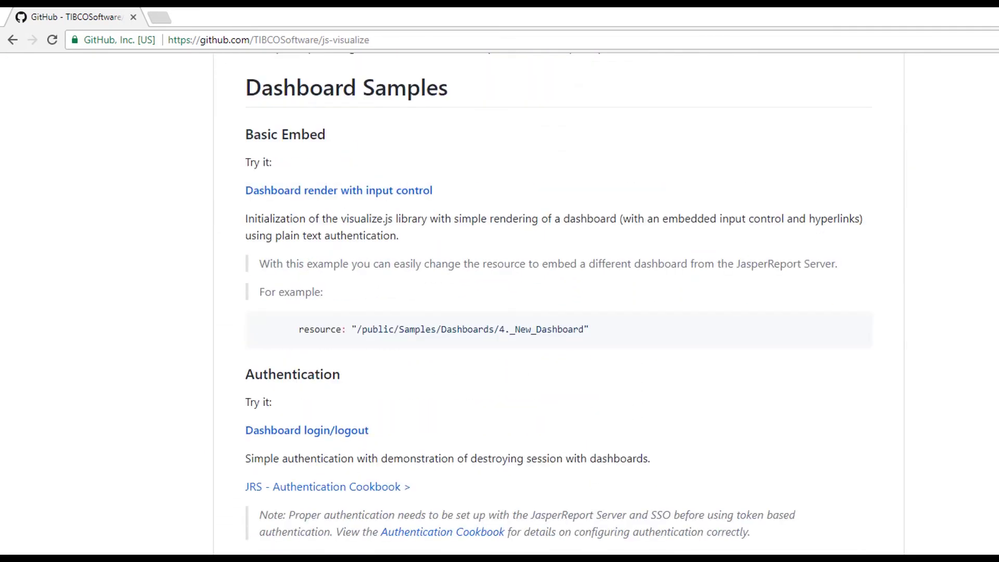